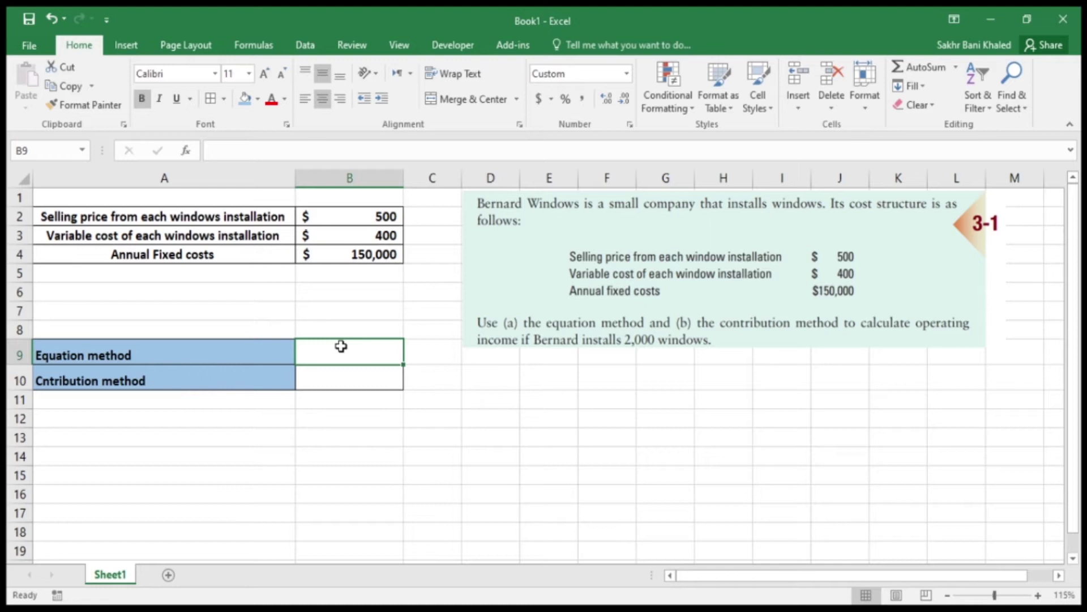
pyautogui.write('=(')
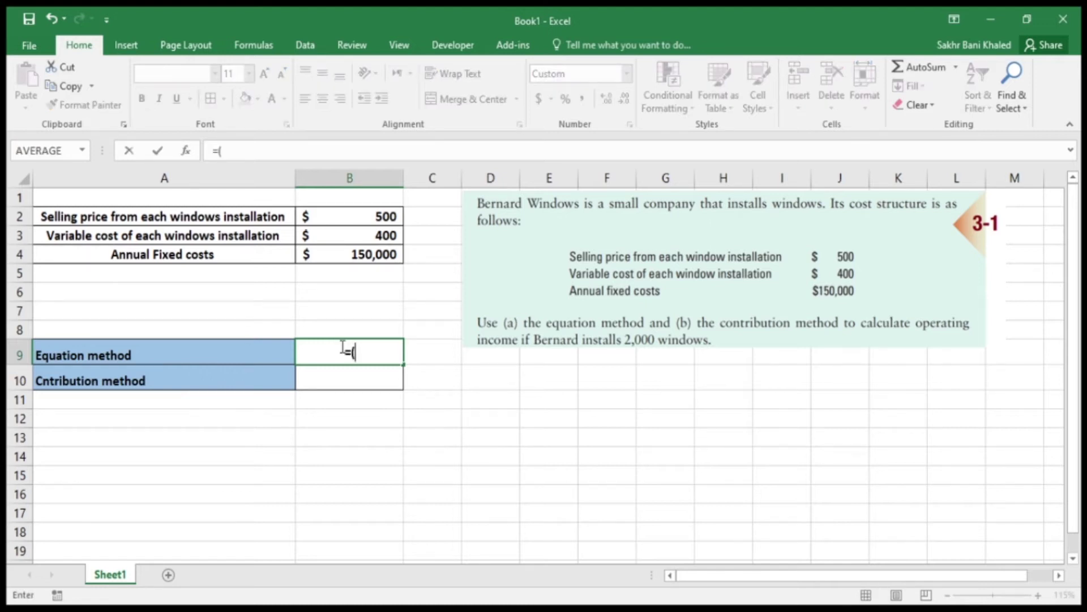
pyautogui.press('BackSpace')
pyautogui.write('((')
pyautogui.click(367, 216)
pyautogui.write('*')
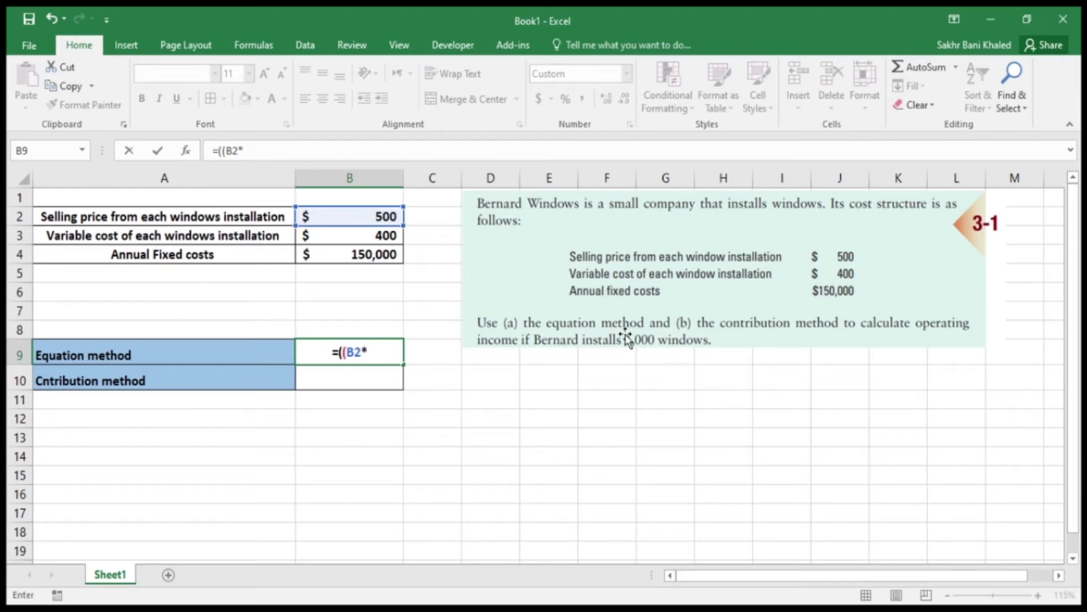
pyautogui.write('200')
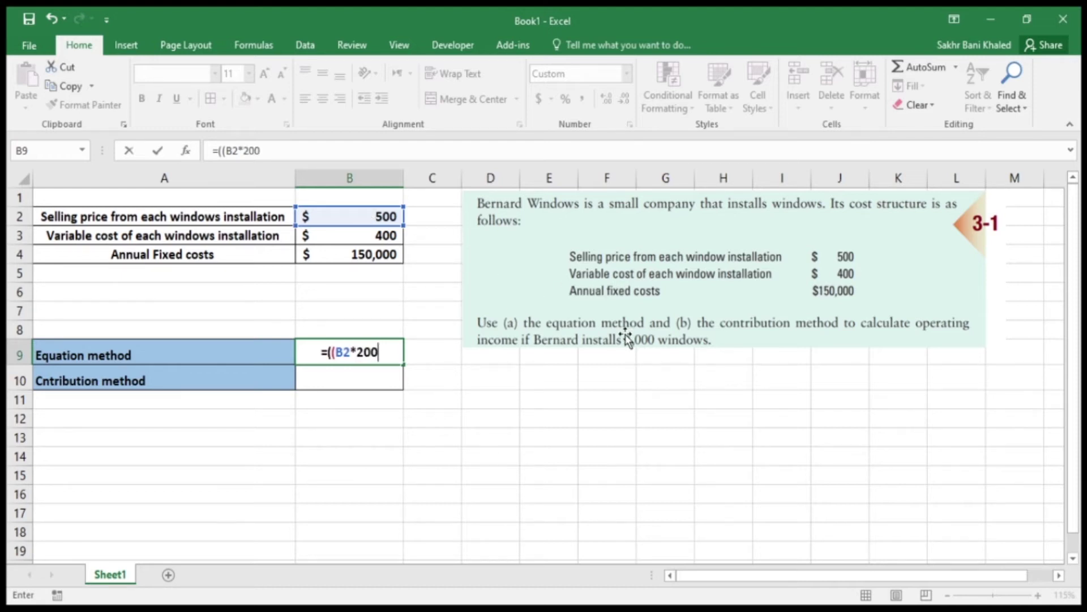
pyautogui.write('0')
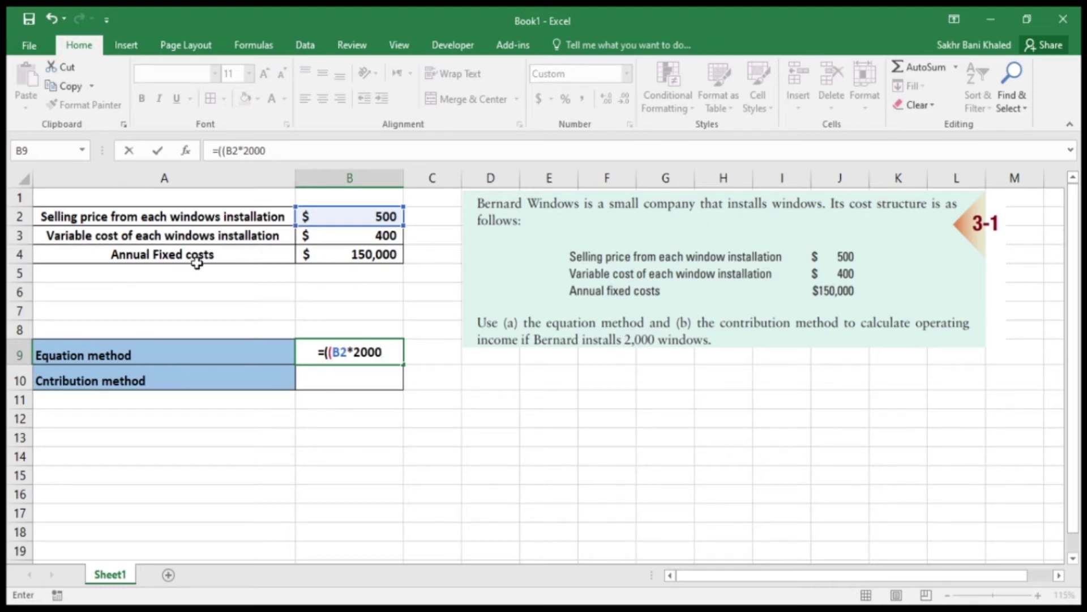
pyautogui.press('Escape')
# Enter 2000 in cell B5 below the annual fixed costs amount and give it the General number format.
pyautogui.click(325, 274)
pyautogui.click(226, 271)
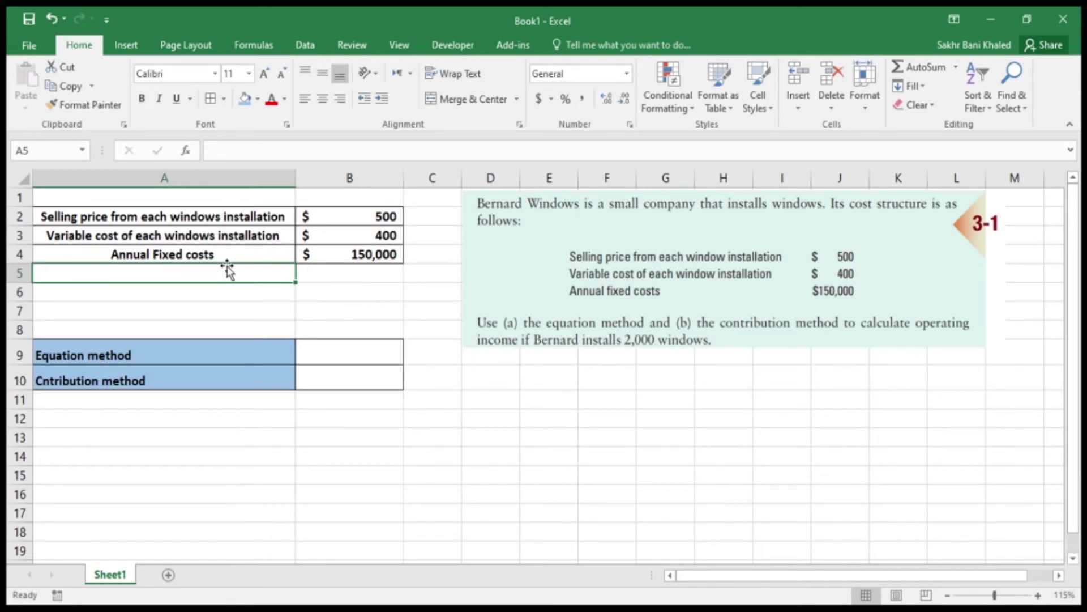
pyautogui.press('Right')
pyautogui.write('2000')
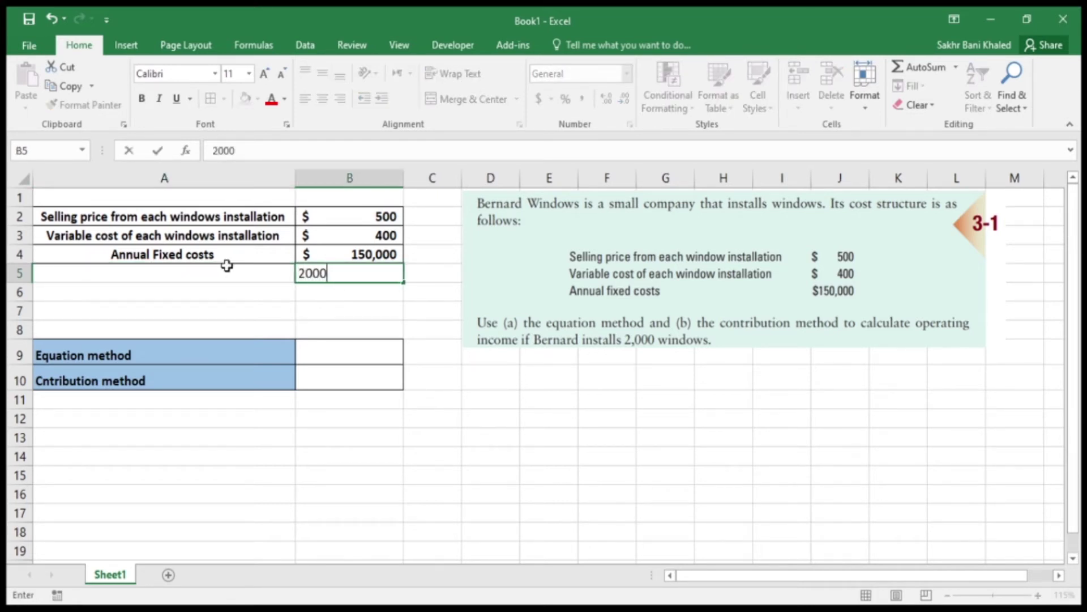
pyautogui.press('Return')
pyautogui.click(335, 272)
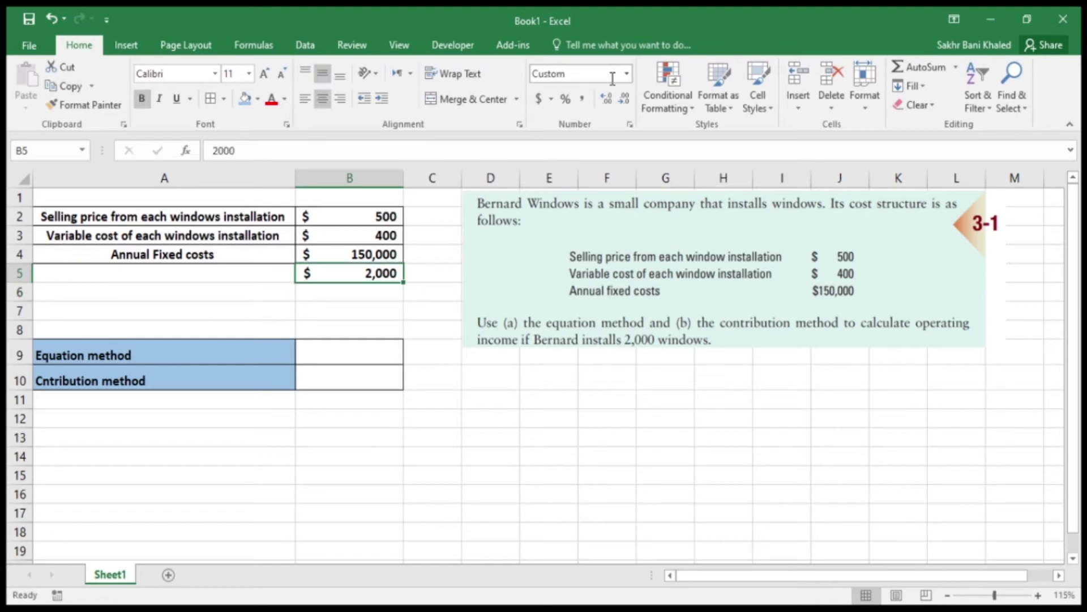
pyautogui.hotkey('ctrl', 'shift', '~')
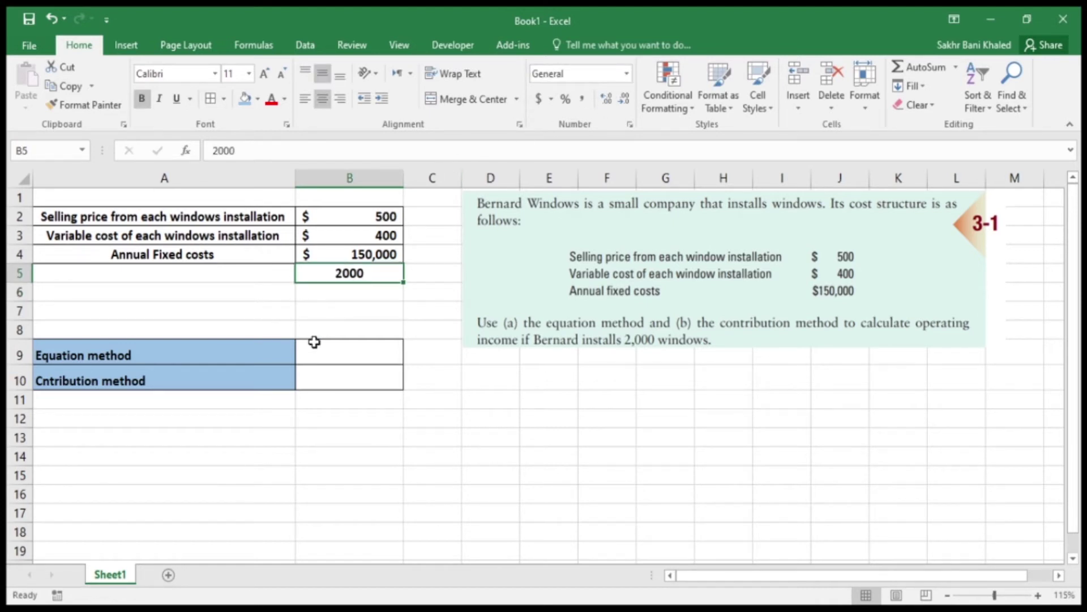
# Label cell A5 "Windows installed" and apply all borders to A5:B5.
pyautogui.click(212, 273)
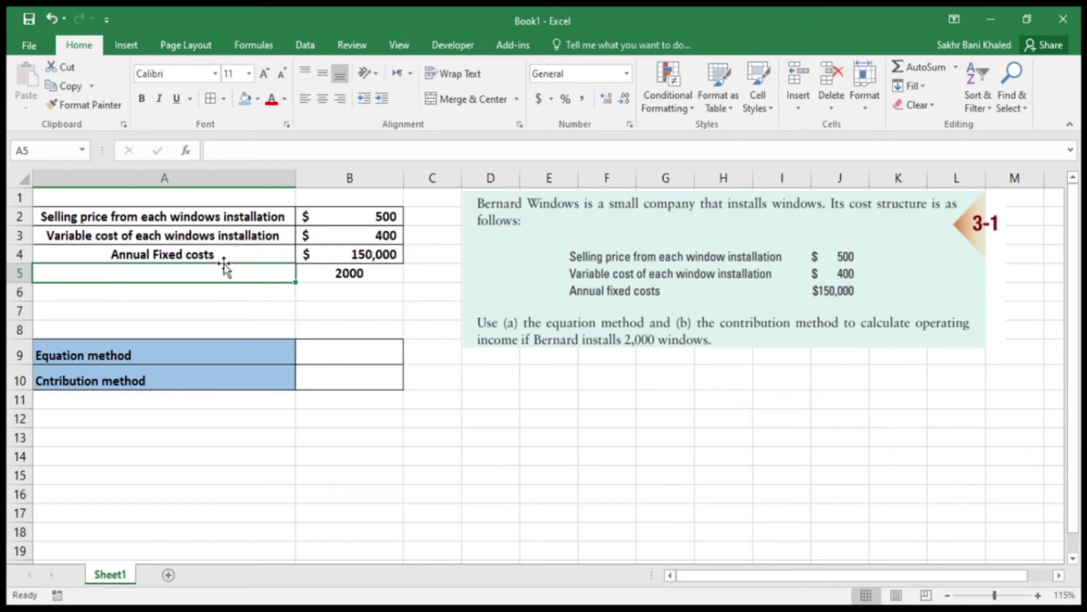
pyautogui.write('Win')
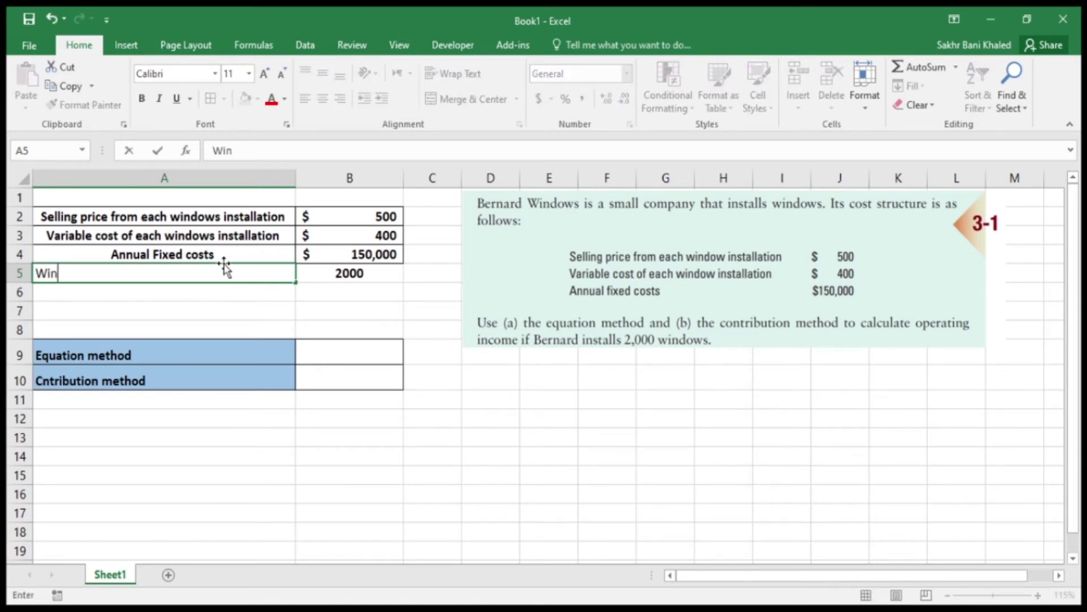
pyautogui.write('dows ins')
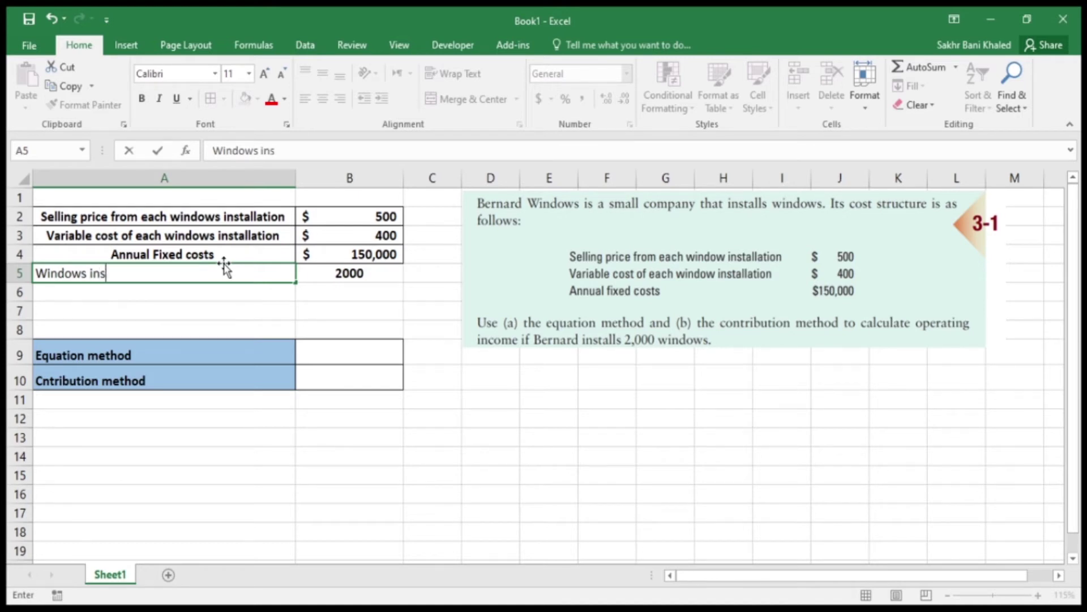
pyautogui.write('talled')
pyautogui.press('Return')
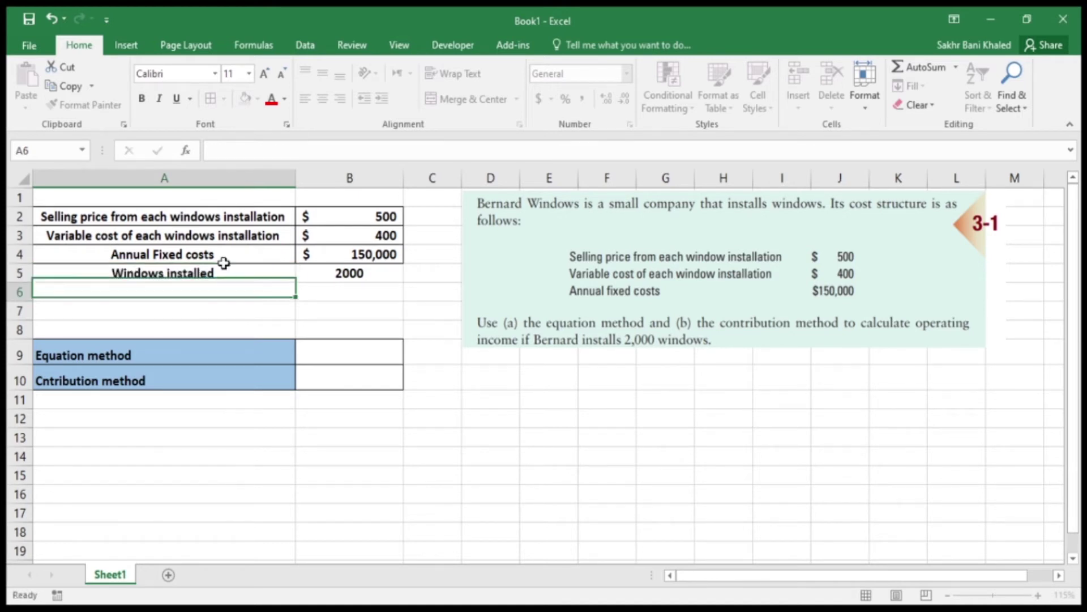
pyautogui.moveTo(226, 270); pyautogui.dragTo(329, 273)
pyautogui.click(215, 100)
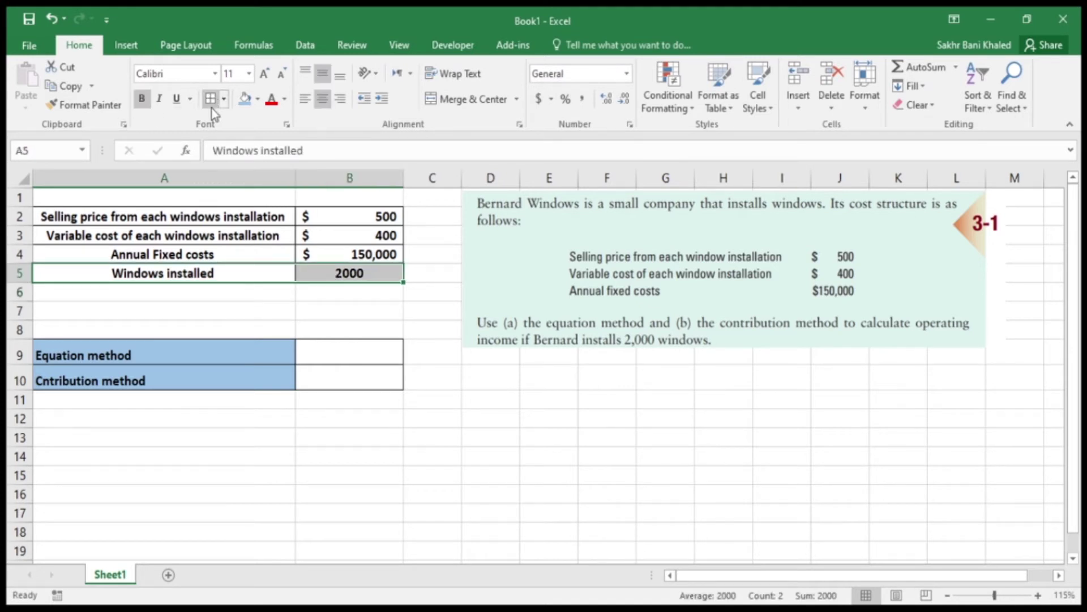
# Start the Equation method formula in B9 with selling price times windows installed, =((B2*B5).
pyautogui.click(325, 354)
pyautogui.write('=(')
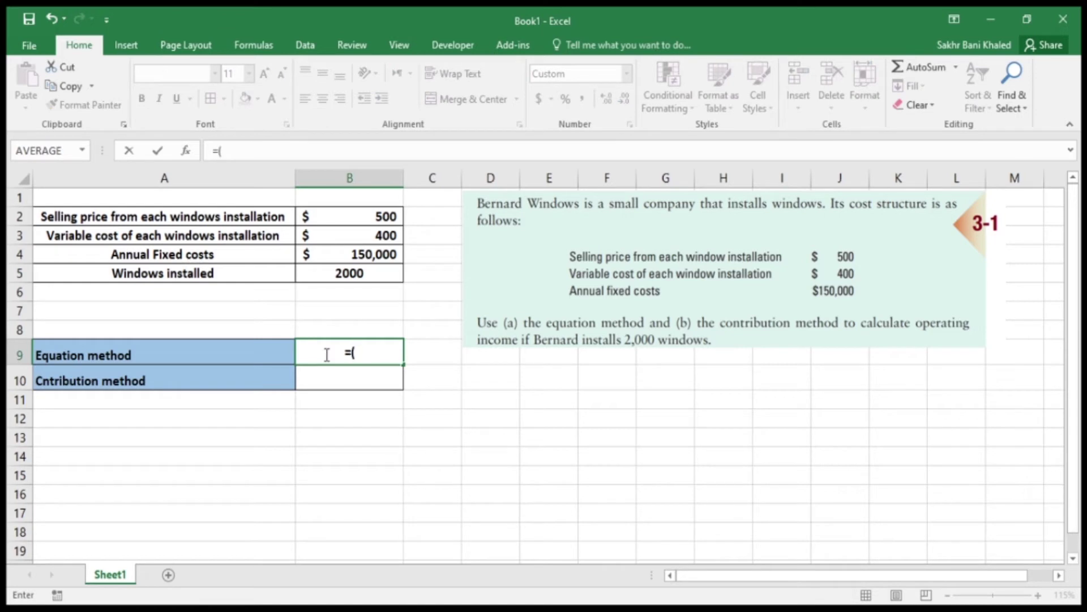
pyautogui.write('(')
pyautogui.click(343, 215)
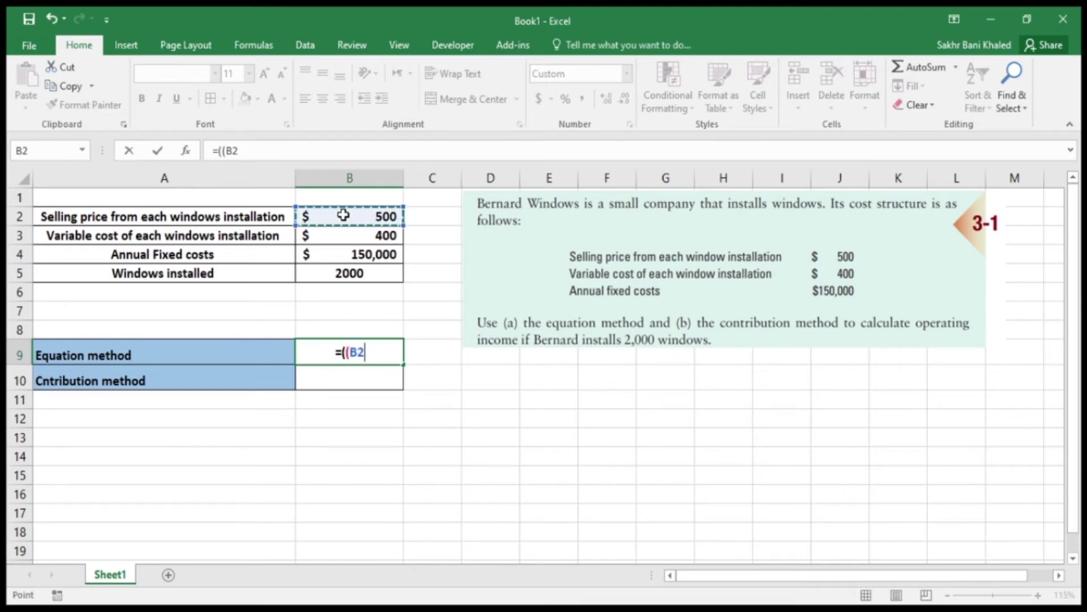
pyautogui.write('*')
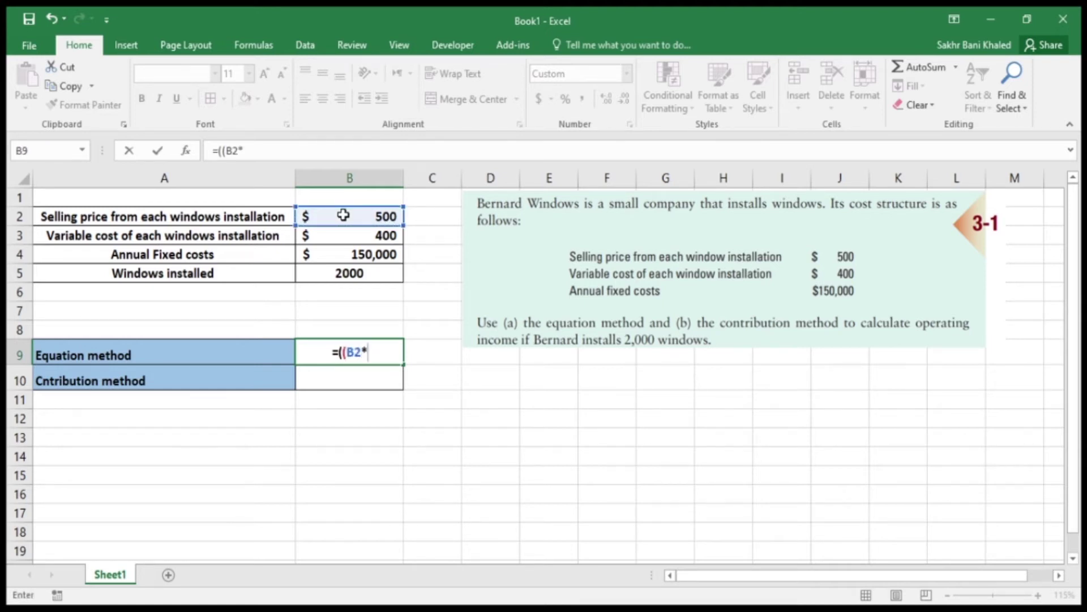
pyautogui.click(366, 272)
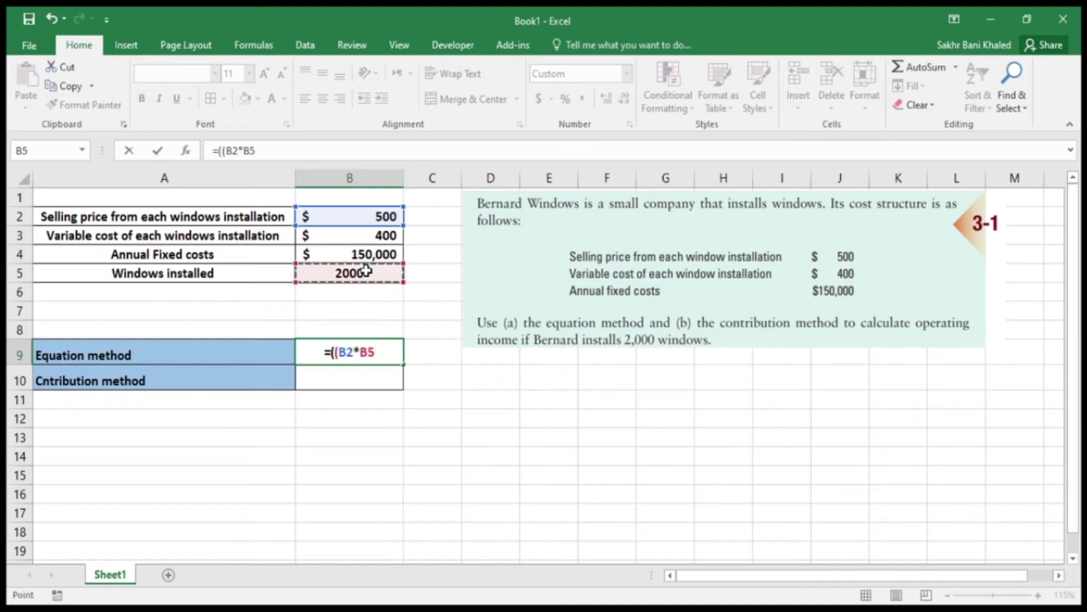
pyautogui.write(')')
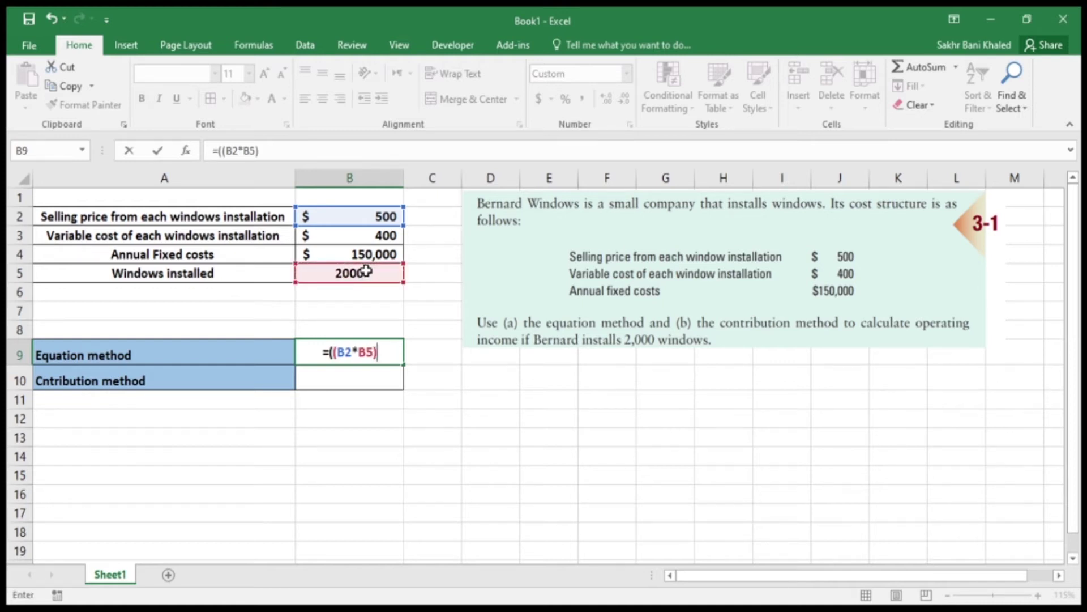
# Extend the B9 formula by subtracting total variable cost, -(B3*B5).
pyautogui.write('-')
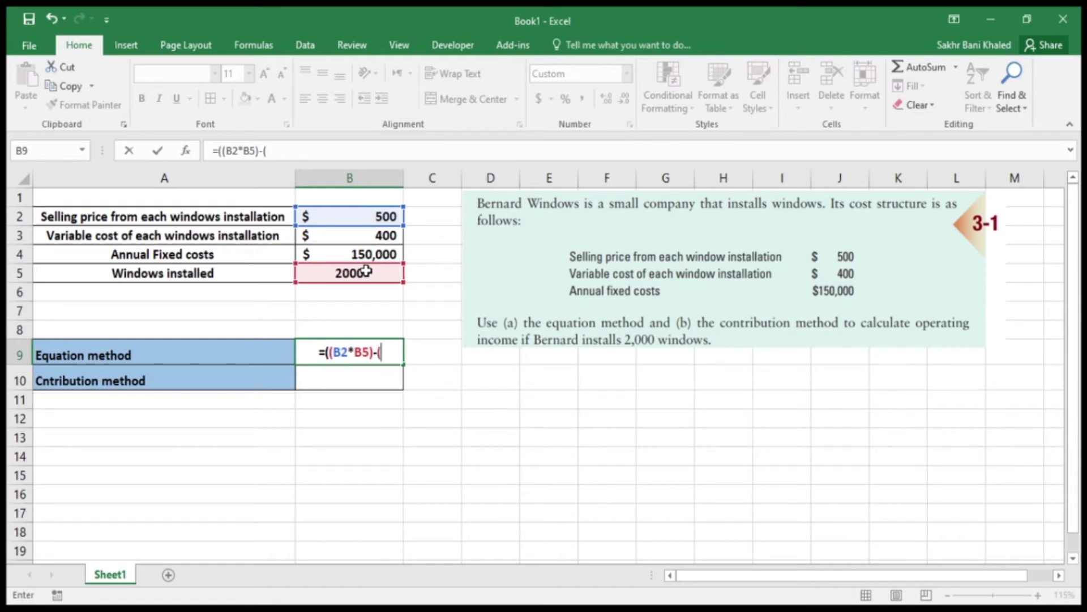
pyautogui.write('(')
pyautogui.click(366, 238)
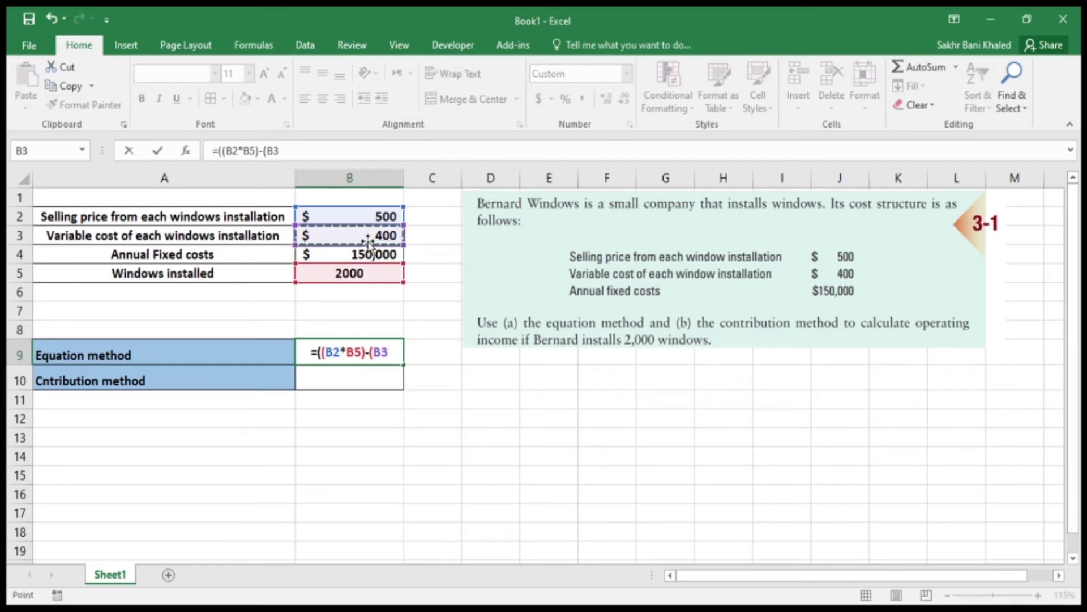
pyautogui.write('*')
pyautogui.click(358, 273)
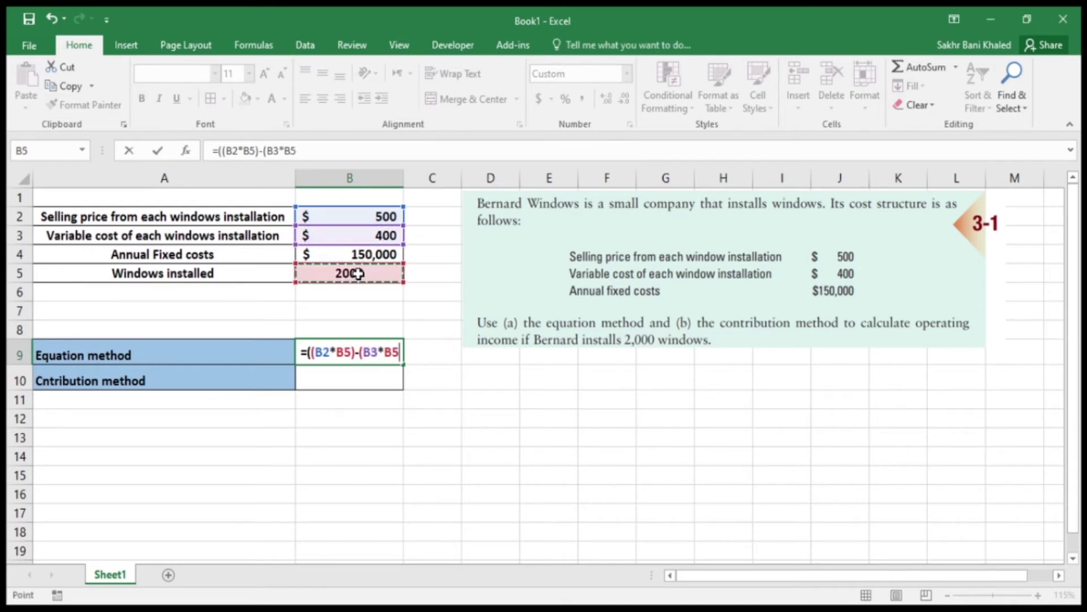
pyautogui.write(')')
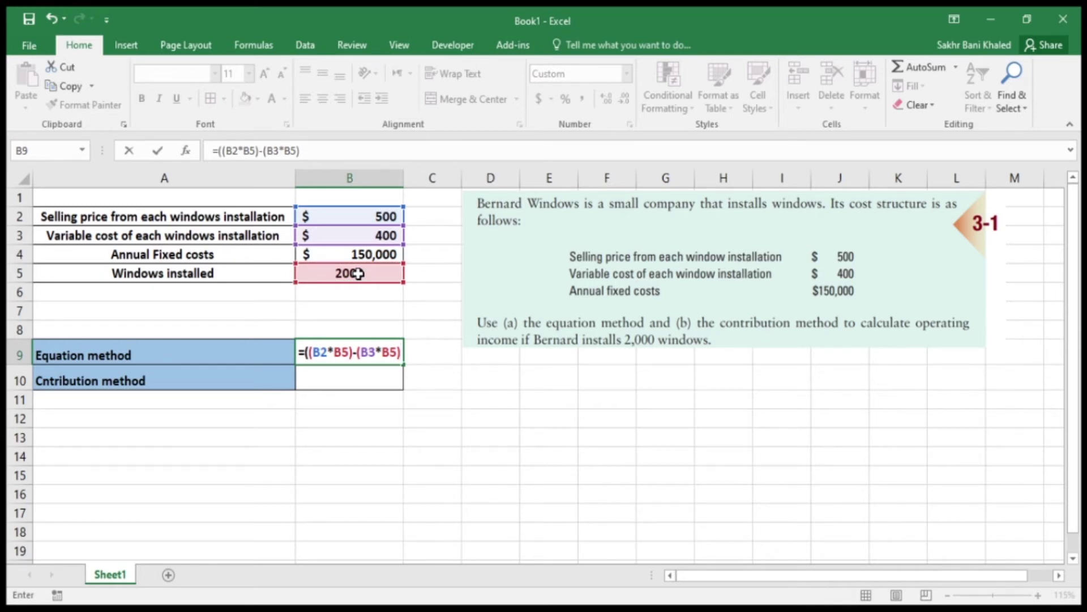
# Close the outer parenthesis, subtract the annual fixed costs, and enter the B9 formula as =((B2*B5)-(B3*B5))-B4.
pyautogui.write('-')
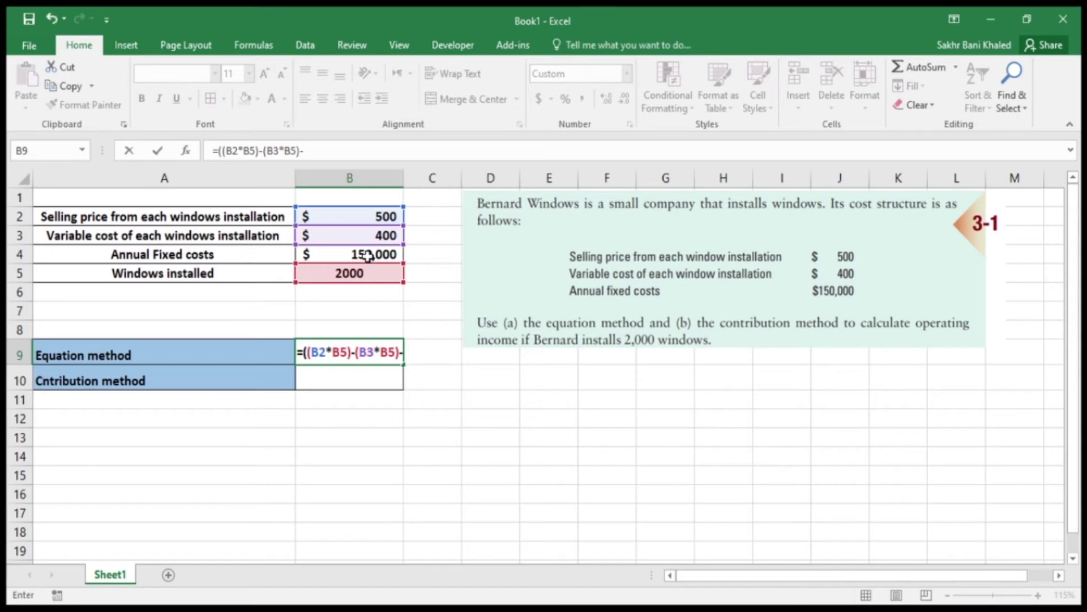
pyautogui.press('BackSpace')
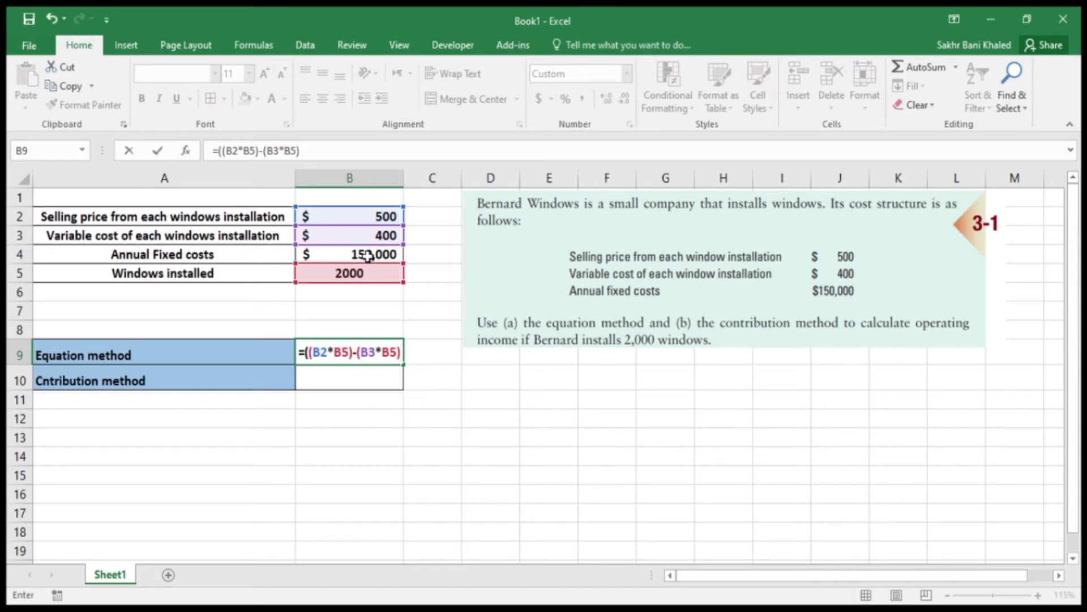
pyautogui.write(')-')
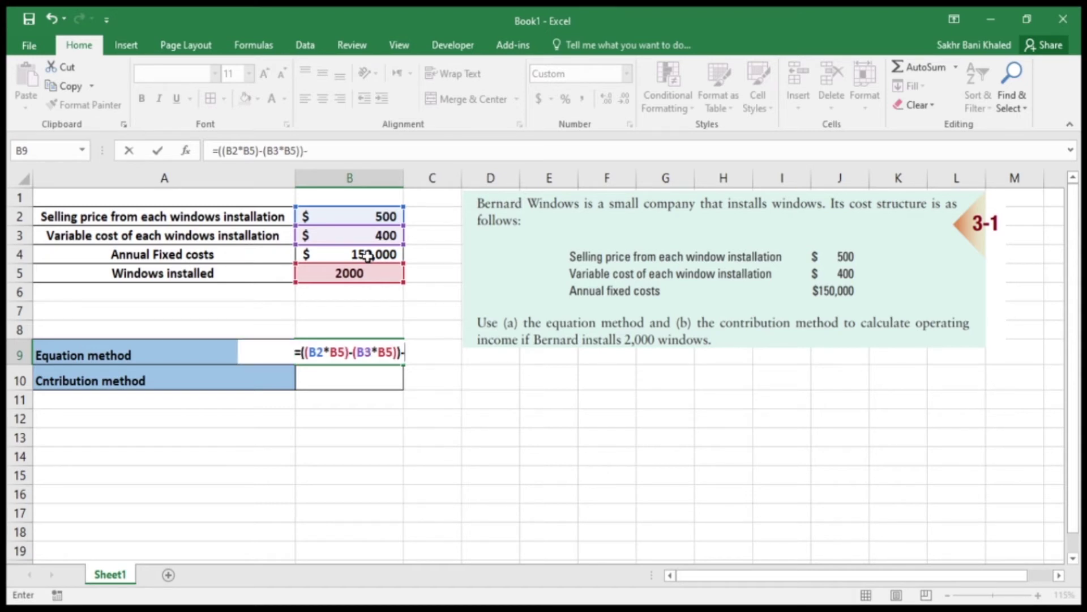
pyautogui.click(374, 273)
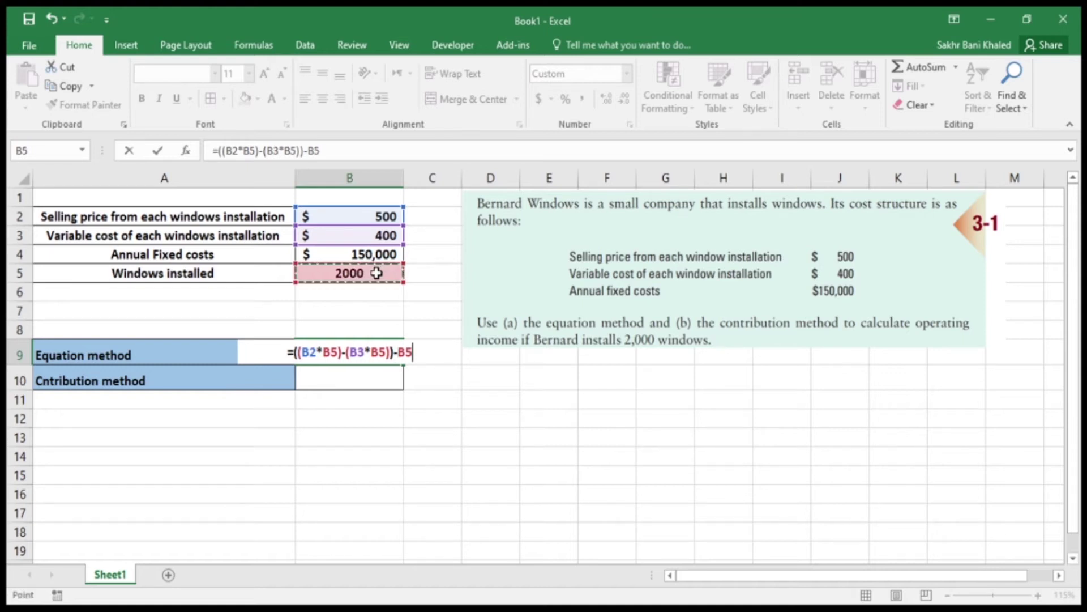
pyautogui.click(382, 253)
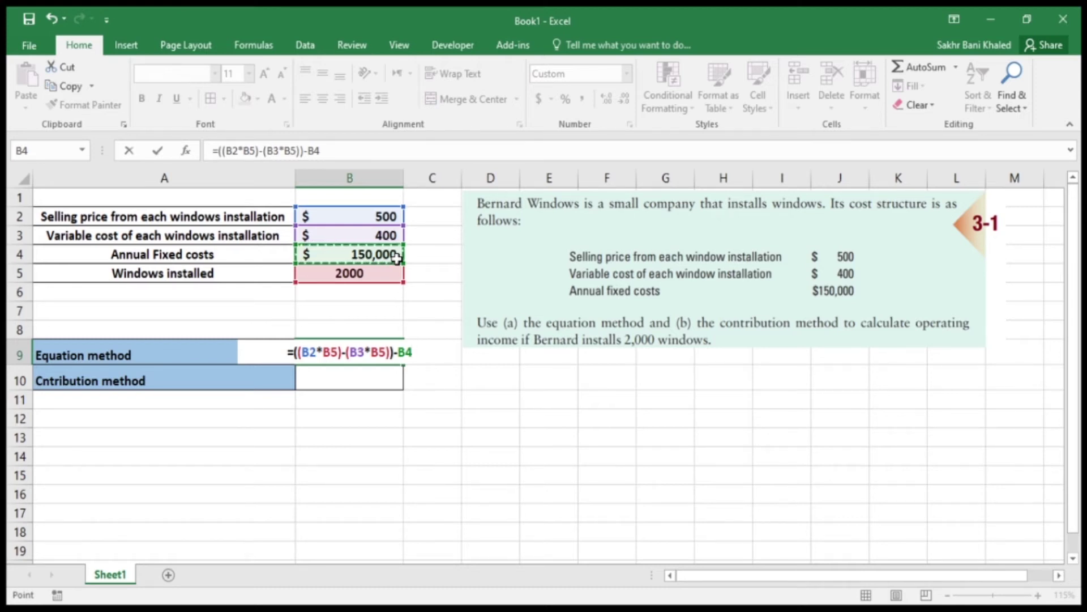
pyautogui.press('Return')
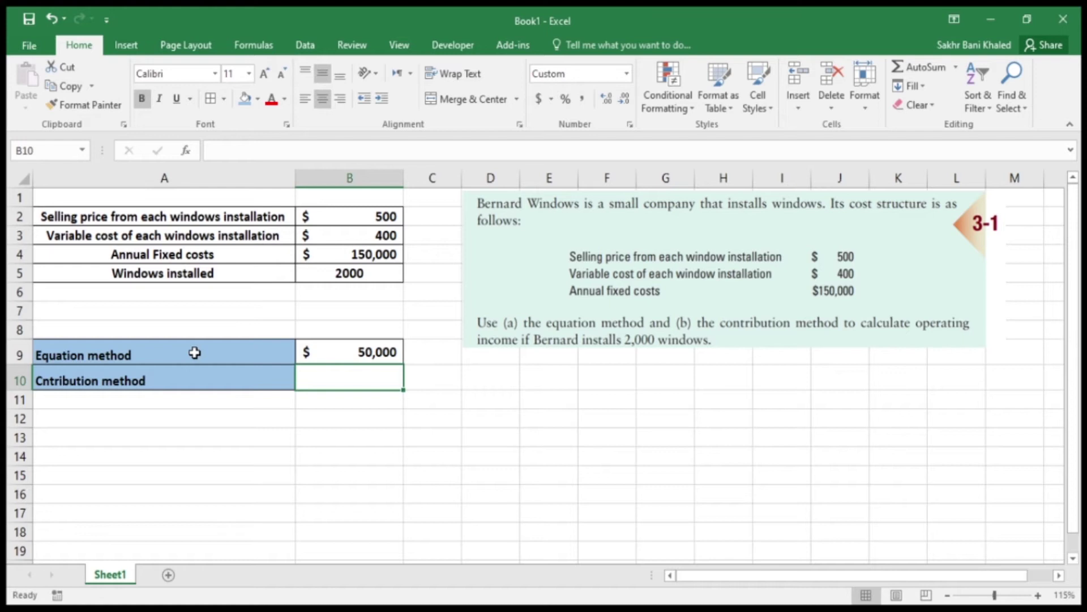
# Enter the label "CM per unit" in cell A7.
pyautogui.click(120, 308)
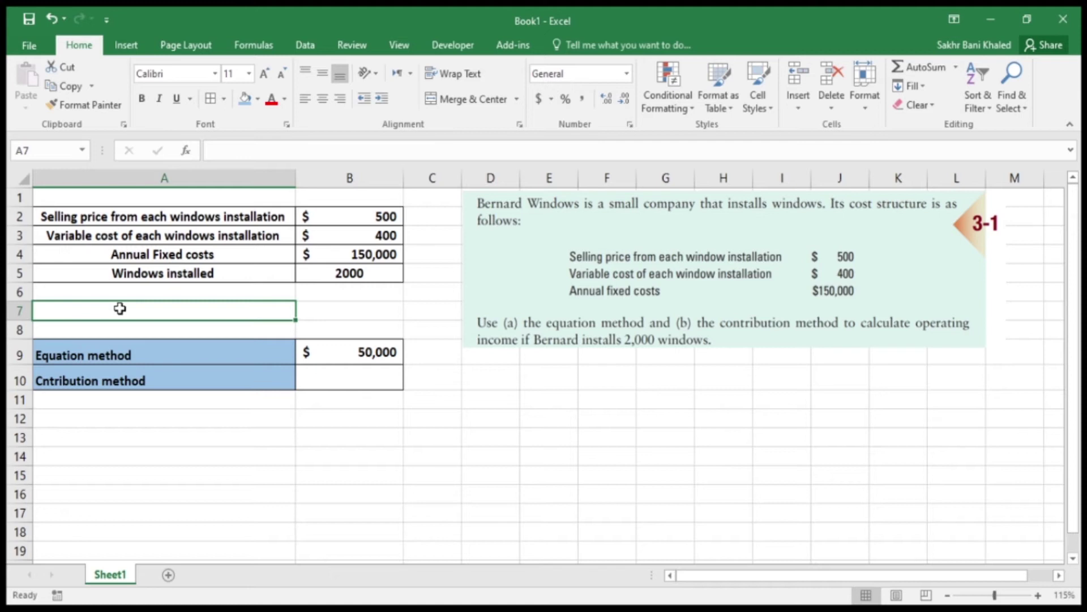
pyautogui.write('CM')
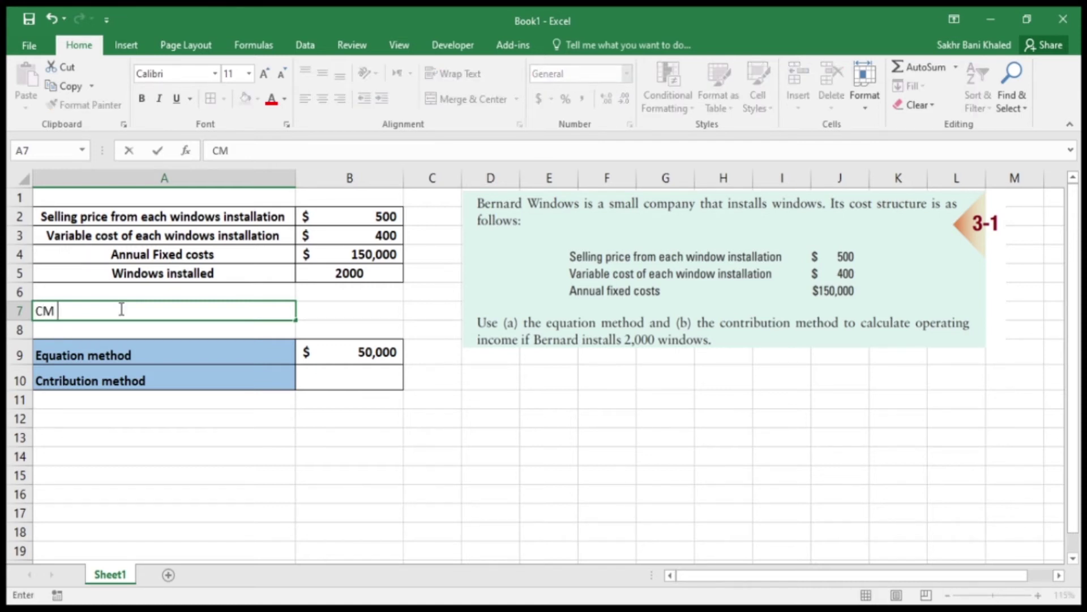
pyautogui.write(' per unit')
pyautogui.press('Return')
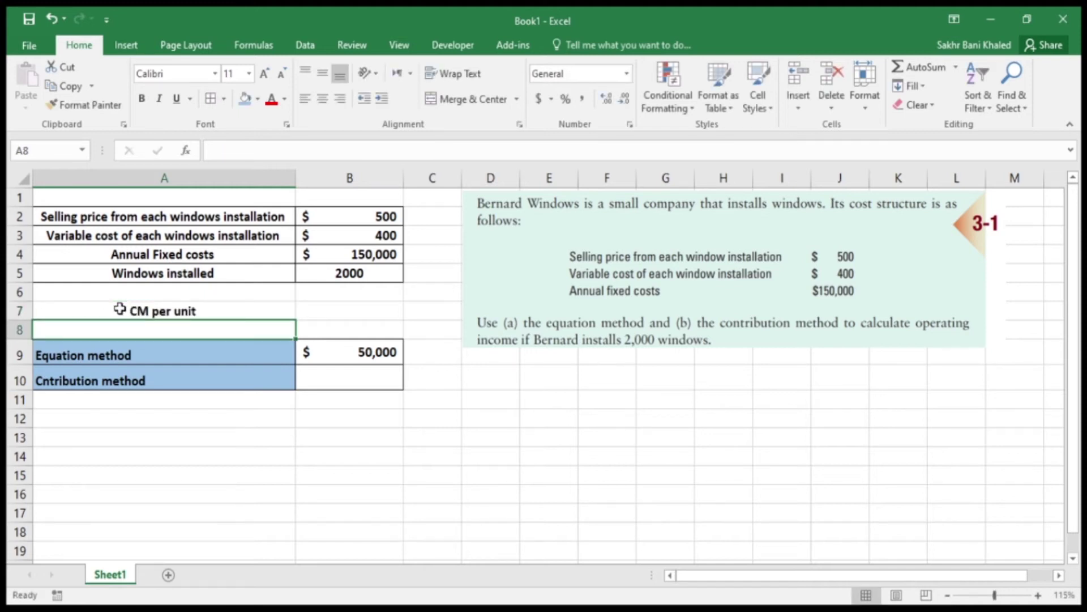
# Calculate the contribution margin per unit in B7 as selling price minus variable cost, =B2-B3.
pyautogui.click(351, 312)
pyautogui.write('=')
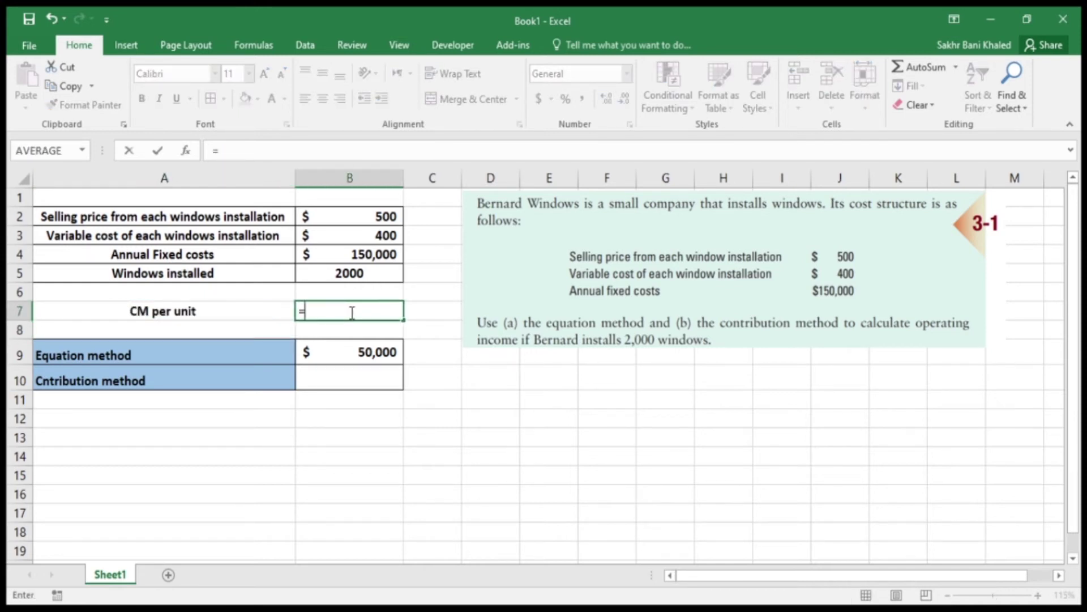
pyautogui.click(338, 216)
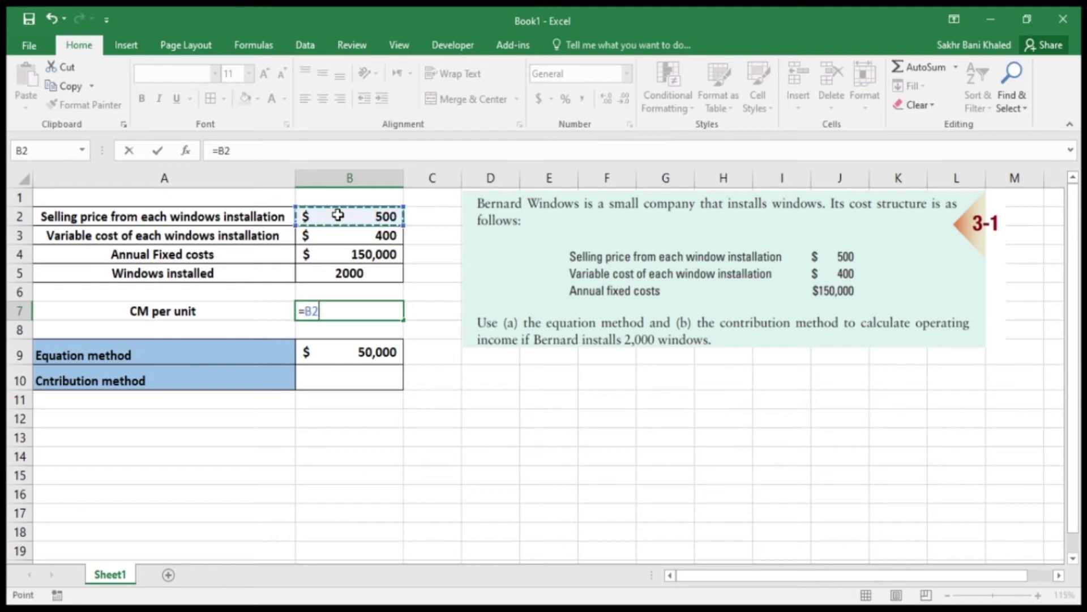
pyautogui.write('-')
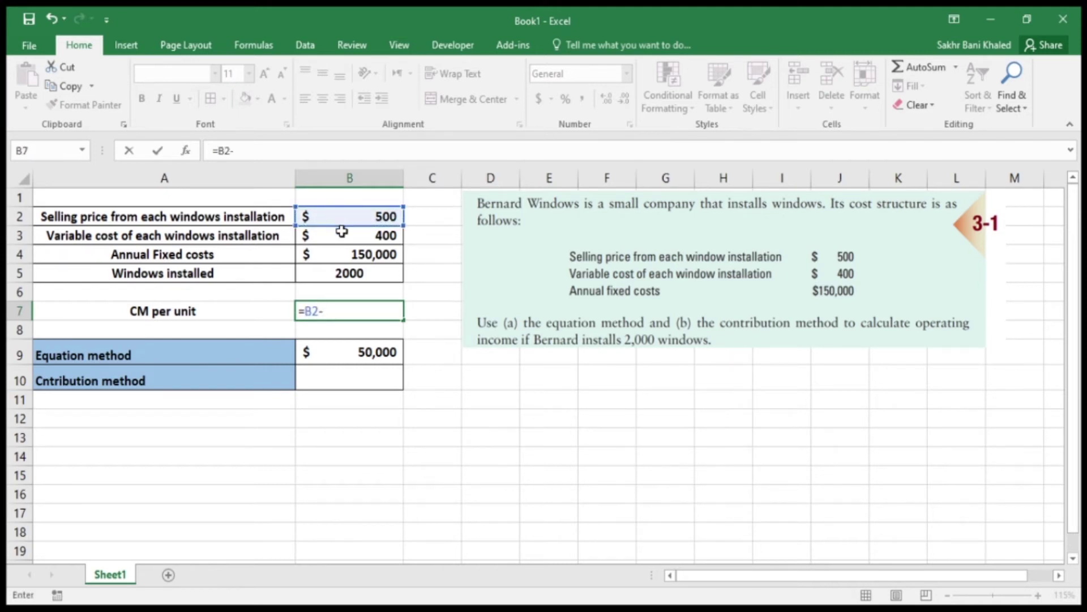
pyautogui.click(341, 235)
pyautogui.press('Return')
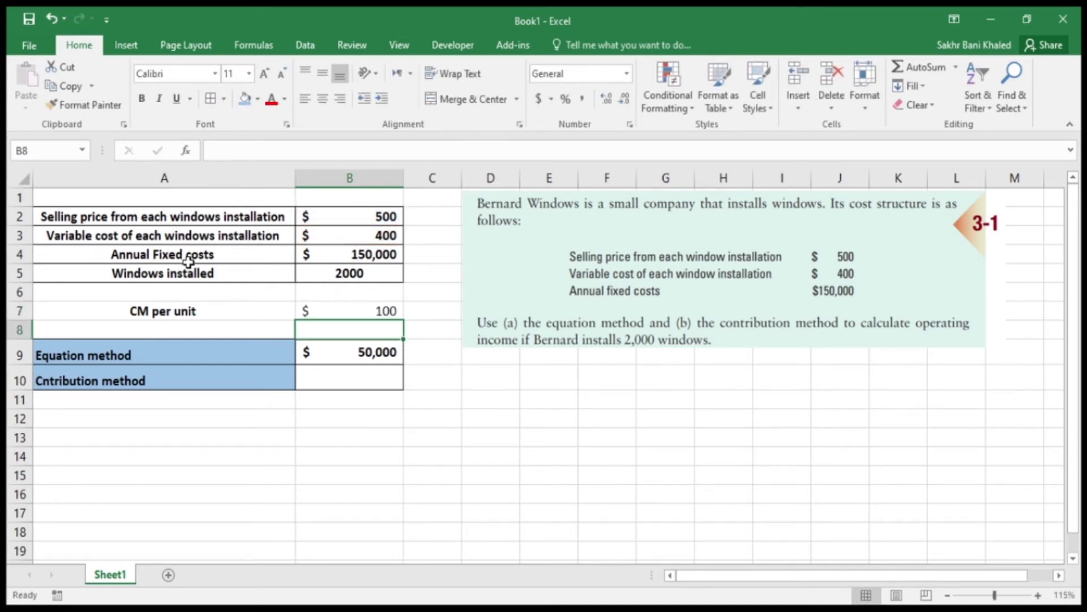
# Fill the CM per unit row A7:B7 with orange and make both of its cells bold.
pyautogui.moveTo(167, 310); pyautogui.dragTo(317, 313)
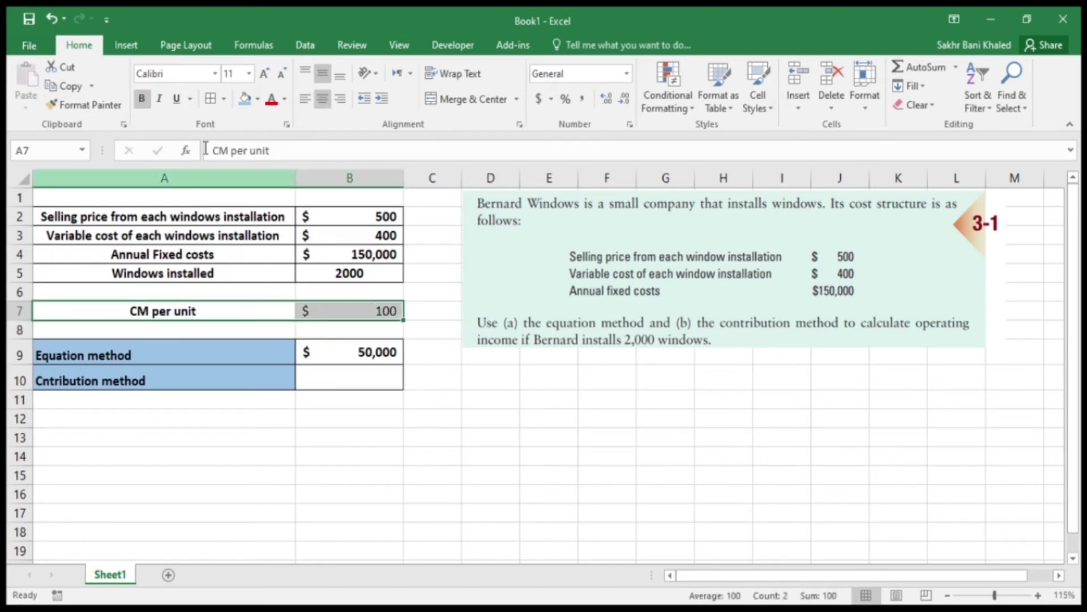
pyautogui.click(254, 102)
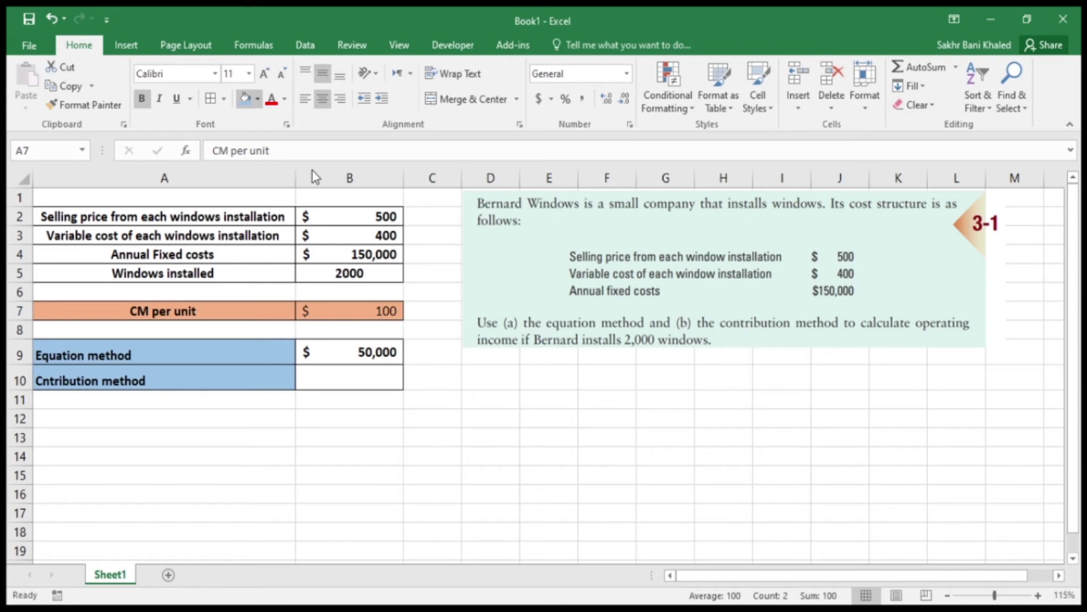
pyautogui.click(142, 100)
pyautogui.click(141, 101)
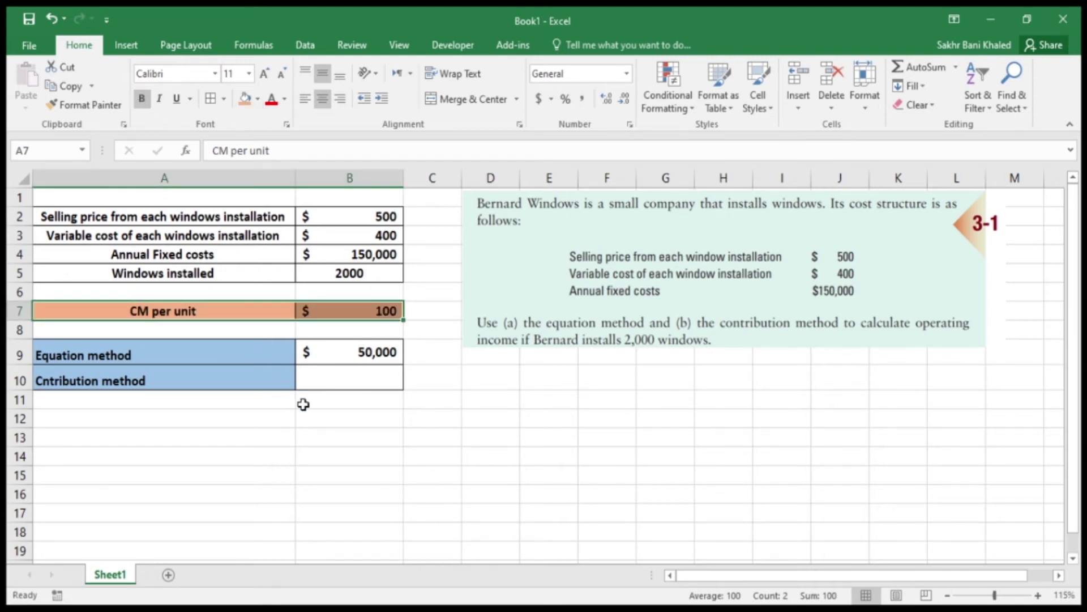
# Calculate operating income by the contribution method in B10 as CM per unit times windows installed minus fixed costs, =(B7*B5)-B4.
pyautogui.click(366, 373)
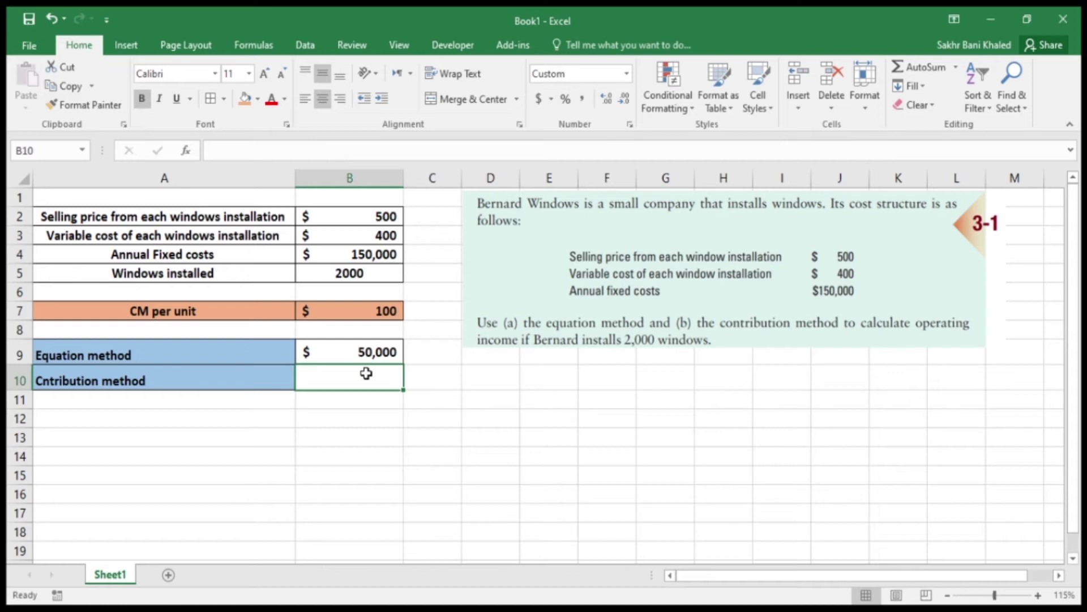
pyautogui.write('=')
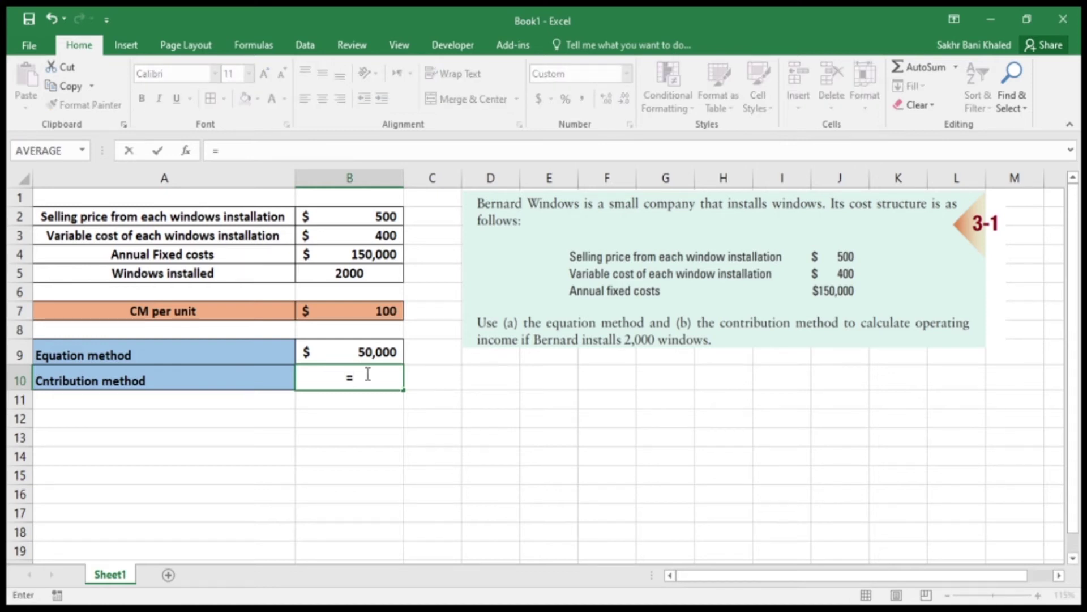
pyautogui.write('(')
pyautogui.click(339, 313)
pyautogui.write('*')
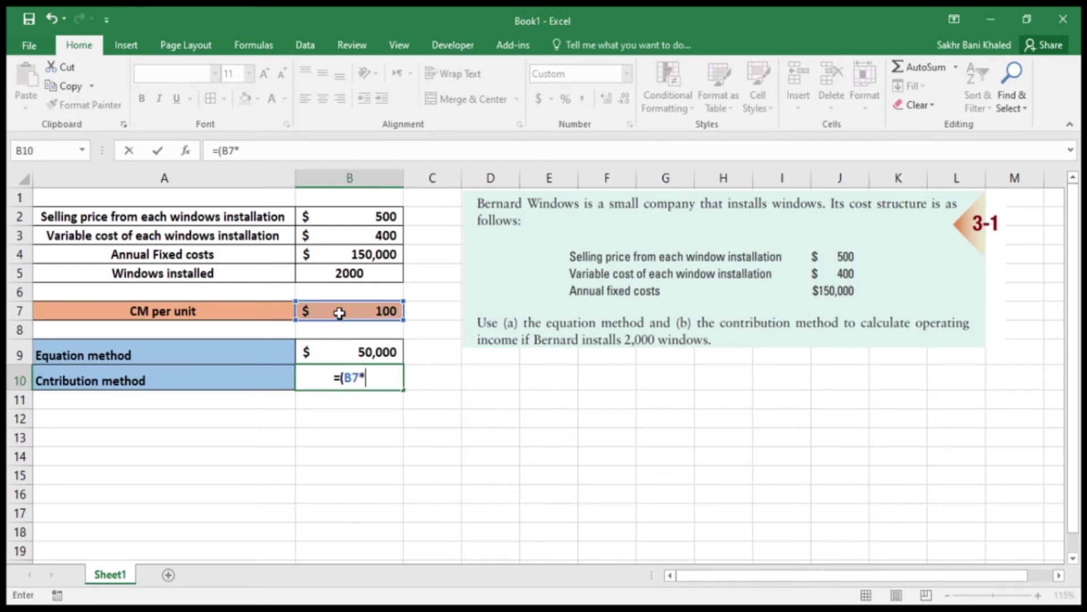
pyautogui.click(333, 275)
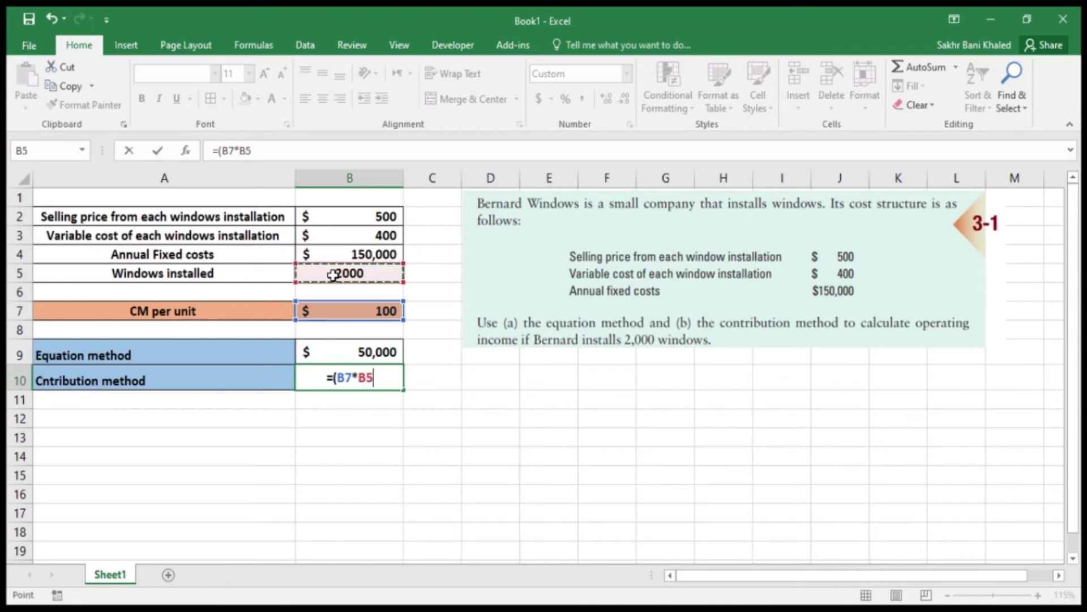
pyautogui.write(')')
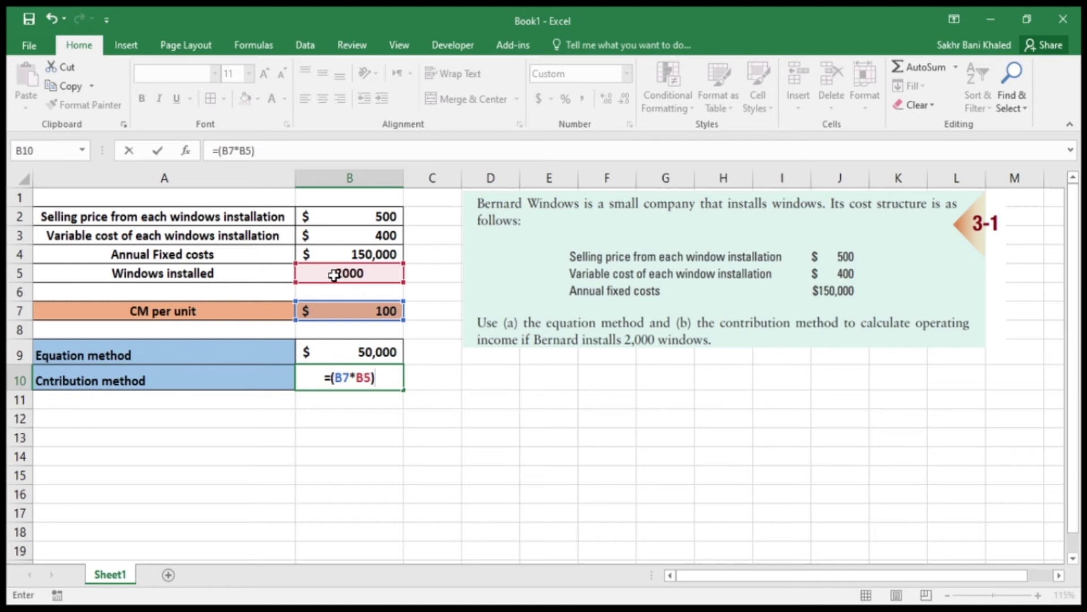
pyautogui.write('-')
pyautogui.click(345, 253)
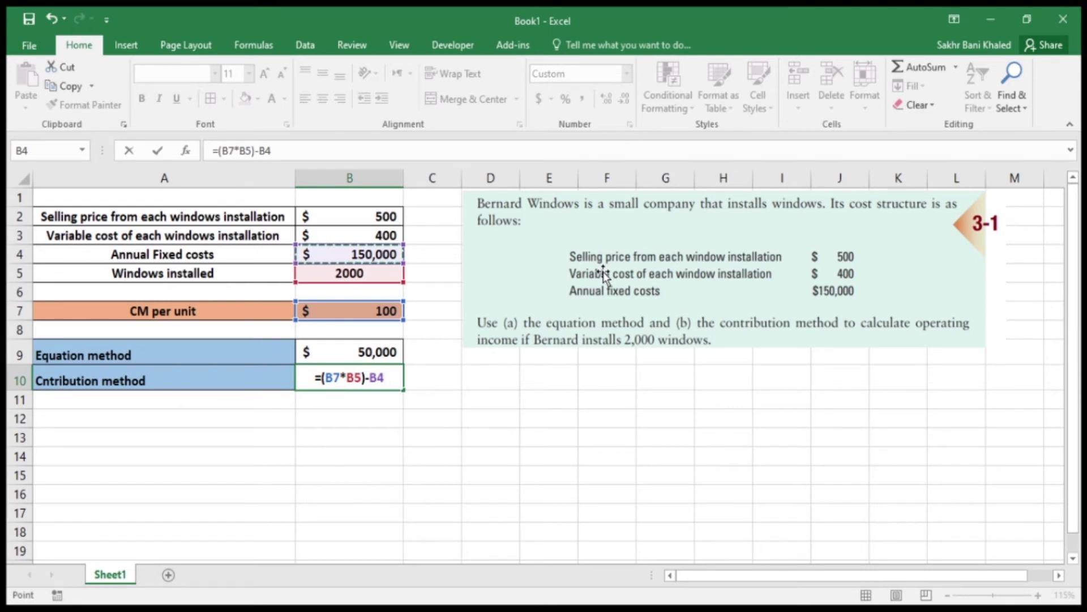
pyautogui.press('Return')
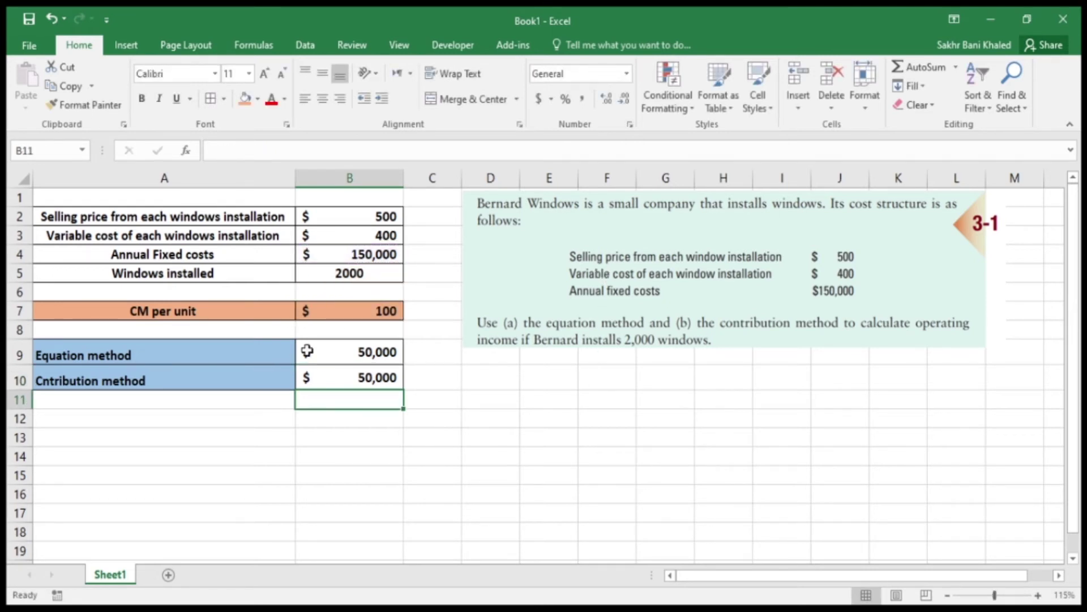
pyautogui.moveTo(307, 351); pyautogui.dragTo(323, 378)
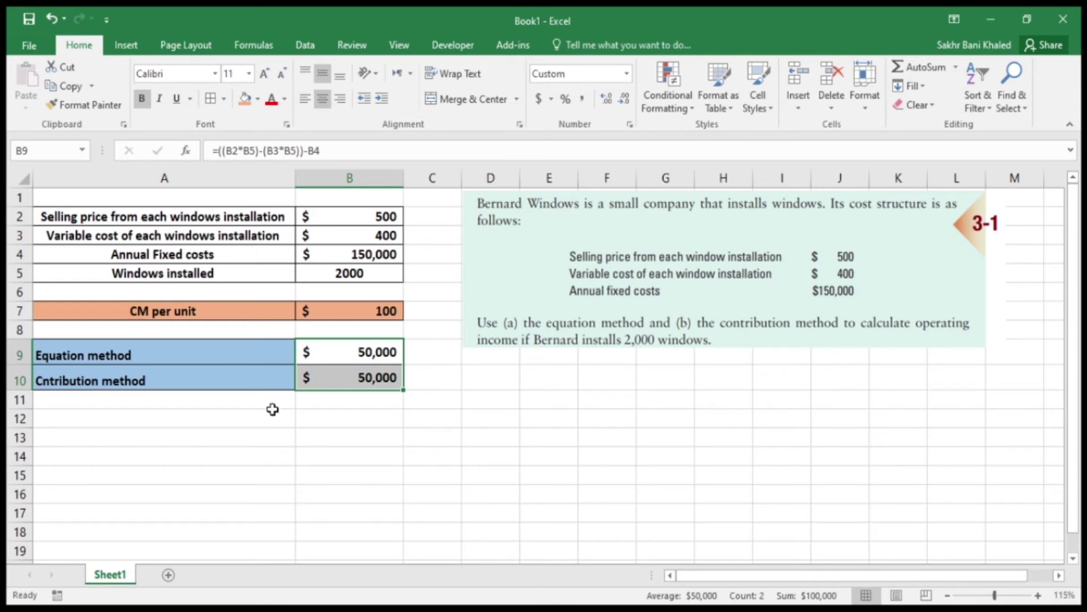
# Enter the title "CVP income statement" in A13 and merge and center it across A13:B13.
pyautogui.click(199, 433)
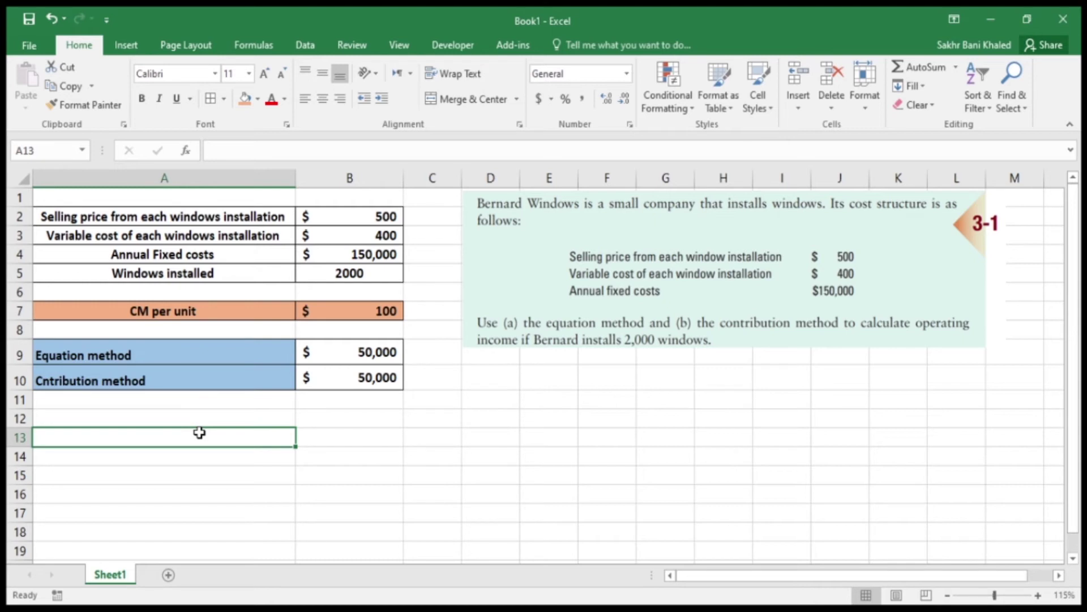
pyautogui.write('C')
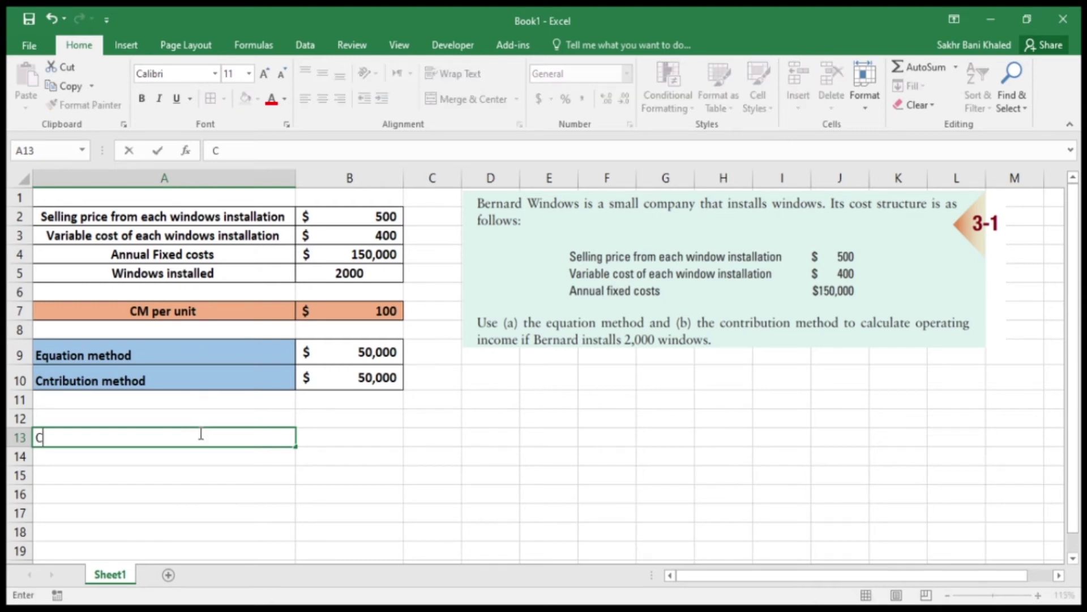
pyautogui.write('VP inco')
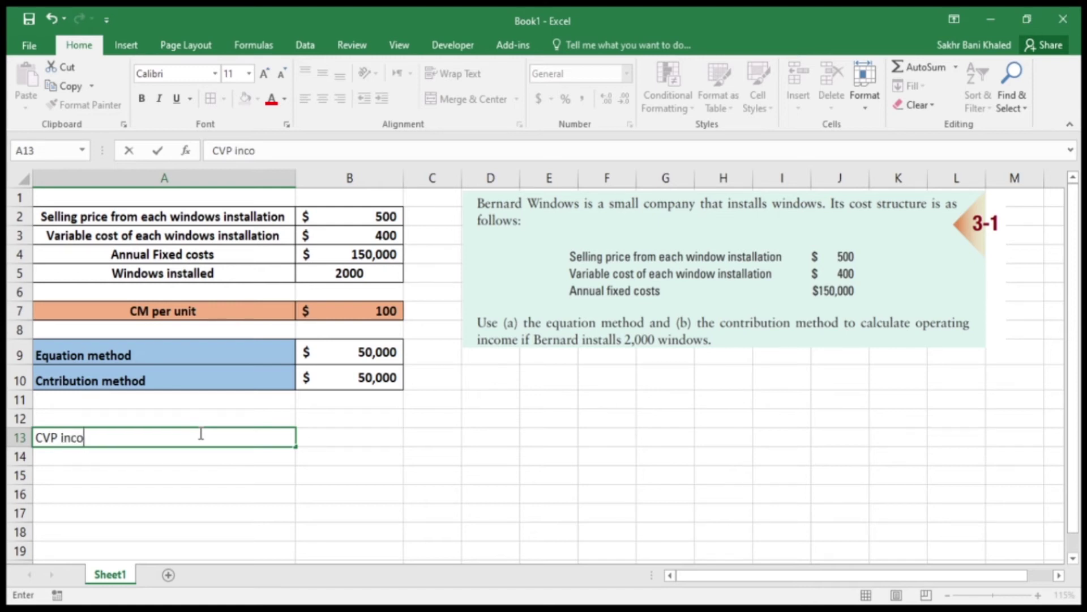
pyautogui.write('me statement')
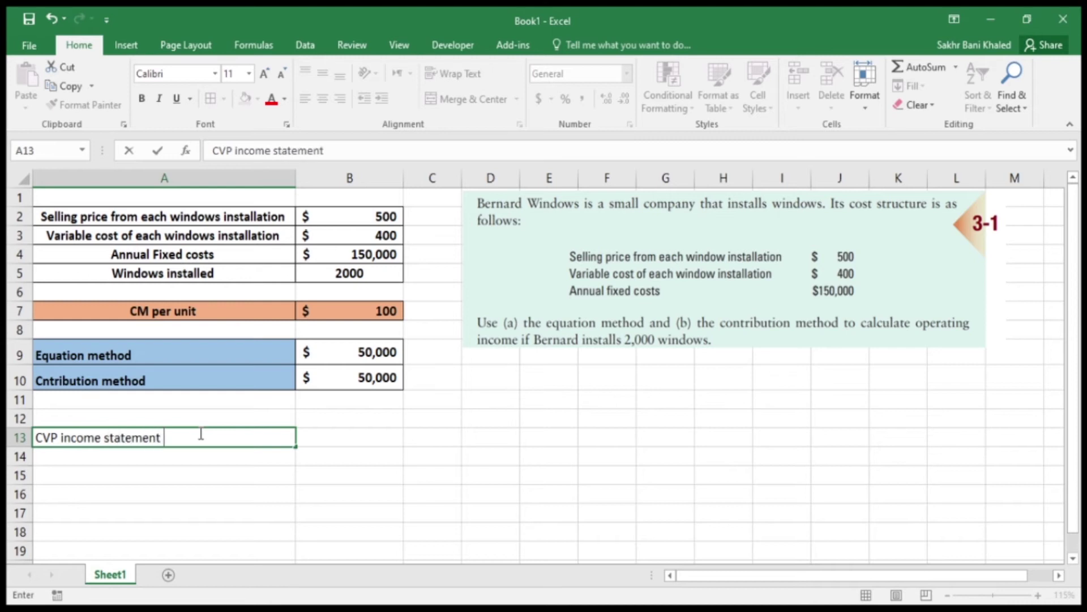
pyautogui.press('Return')
pyautogui.moveTo(199, 433); pyautogui.dragTo(304, 437)
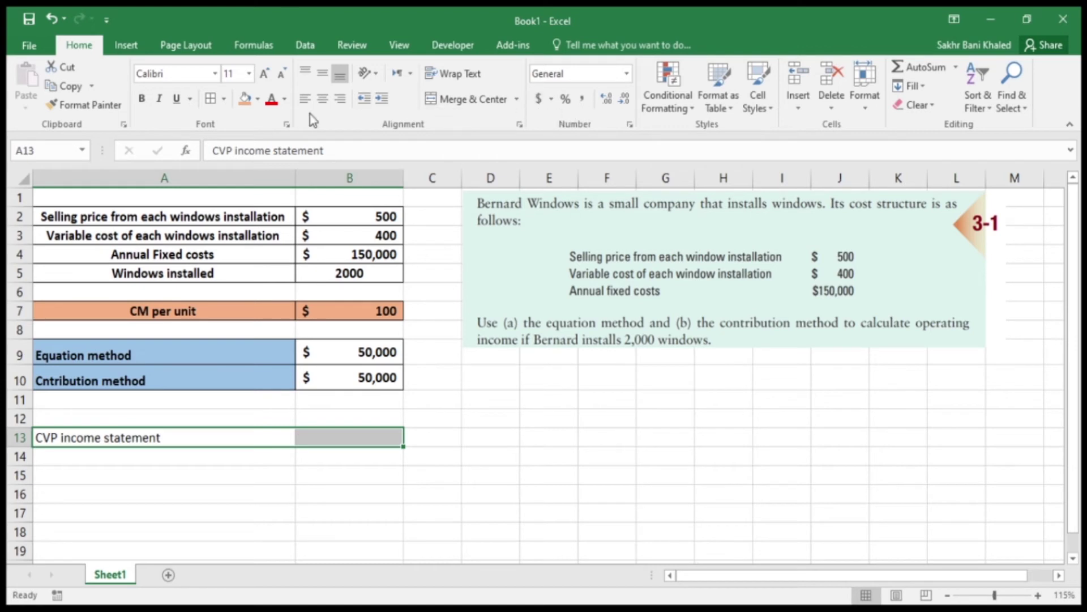
pyautogui.click(466, 99)
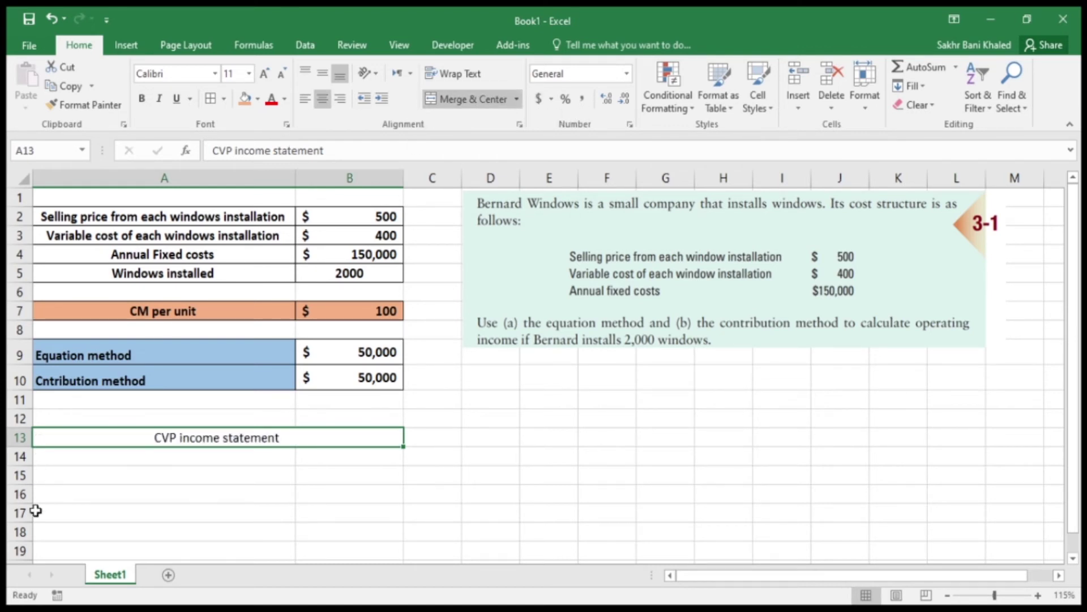
# Add a "Revenues" row in A14 and calculate it in B14 as selling price times windows installed, =B2*B5.
pyautogui.click(116, 464)
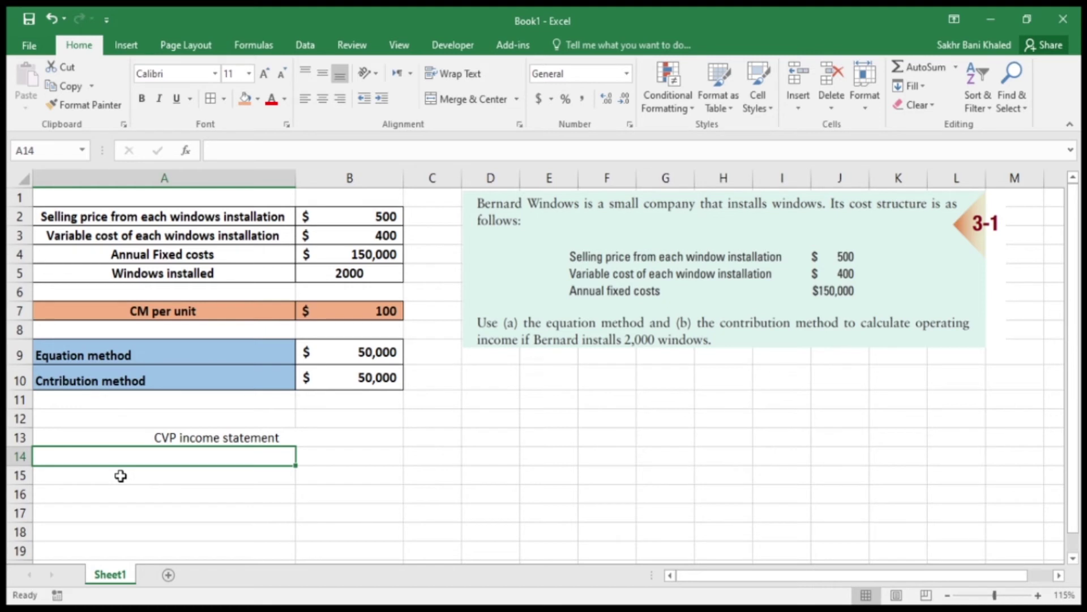
pyautogui.write('Re')
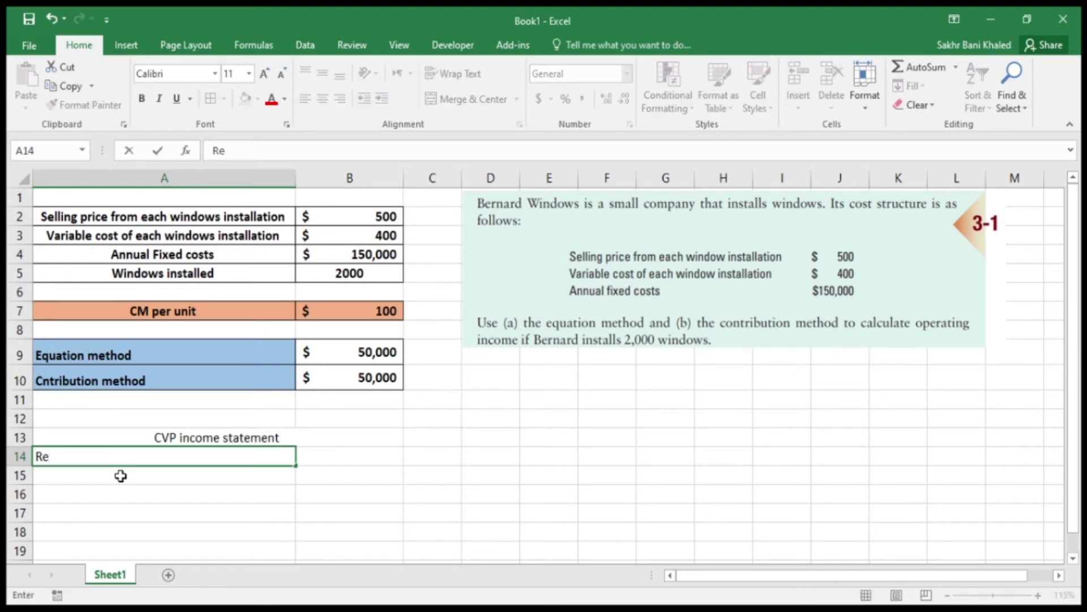
pyautogui.write('venues')
pyautogui.press('Tab')
pyautogui.write('=')
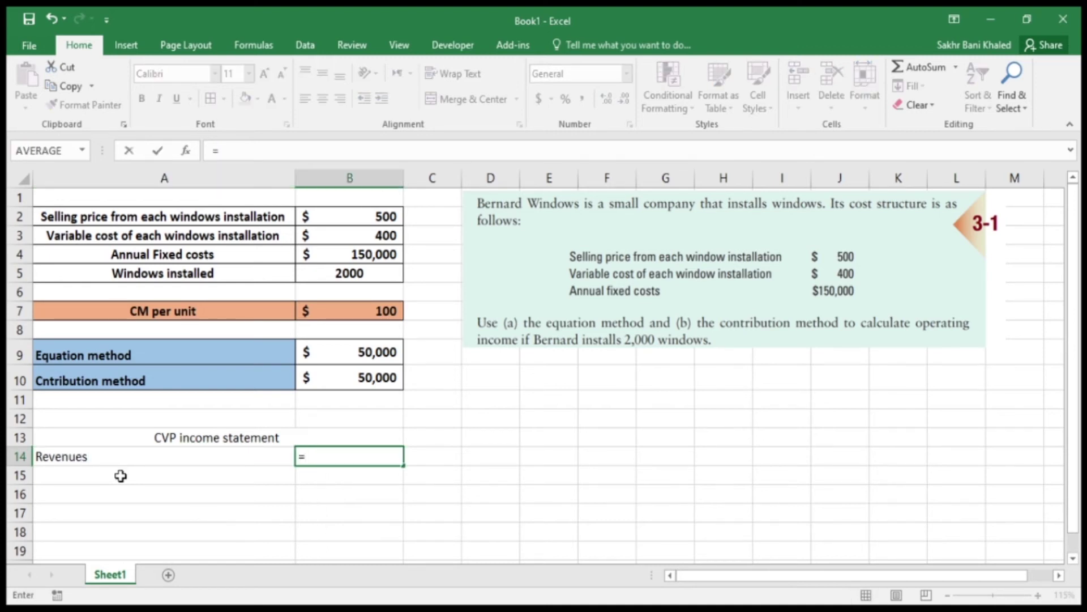
pyautogui.click(358, 216)
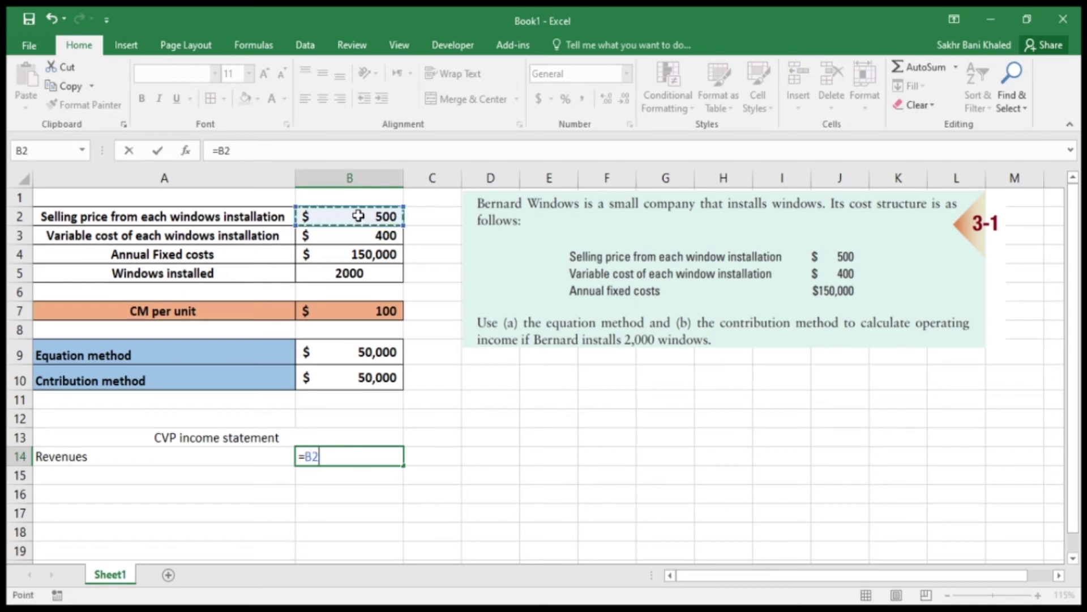
pyautogui.write('*')
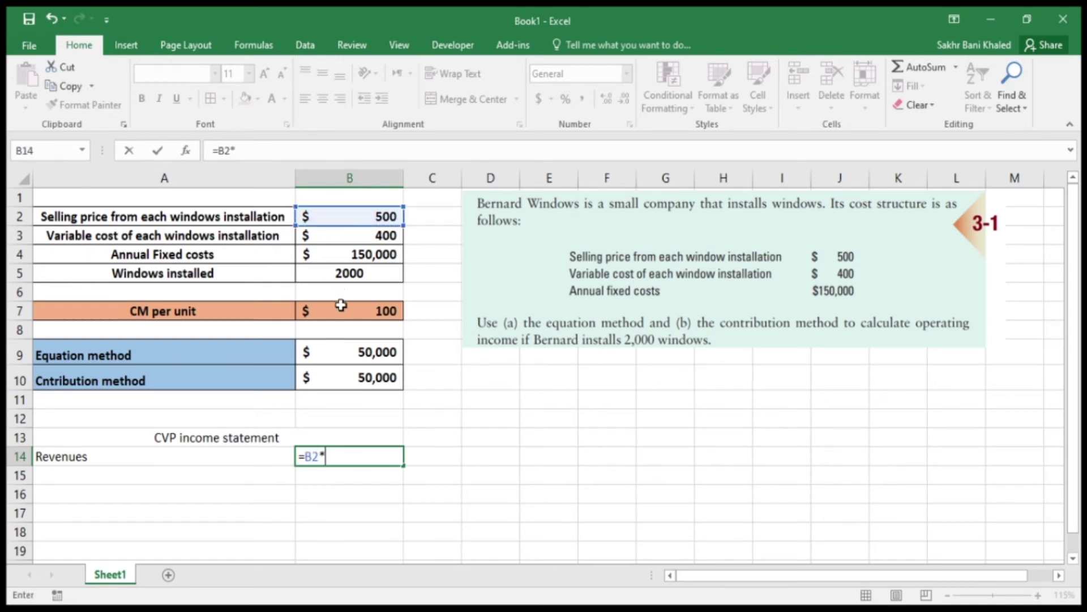
pyautogui.click(356, 274)
pyautogui.press('Return')
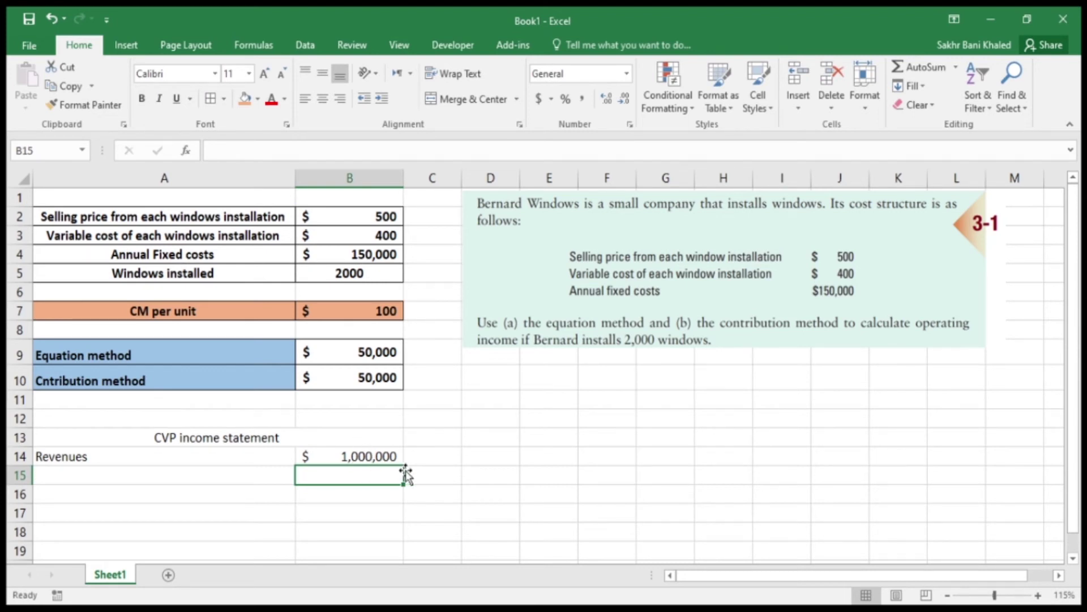
# Enter the label "Variable cost" in cell A15 below Revenues.
pyautogui.click(115, 473)
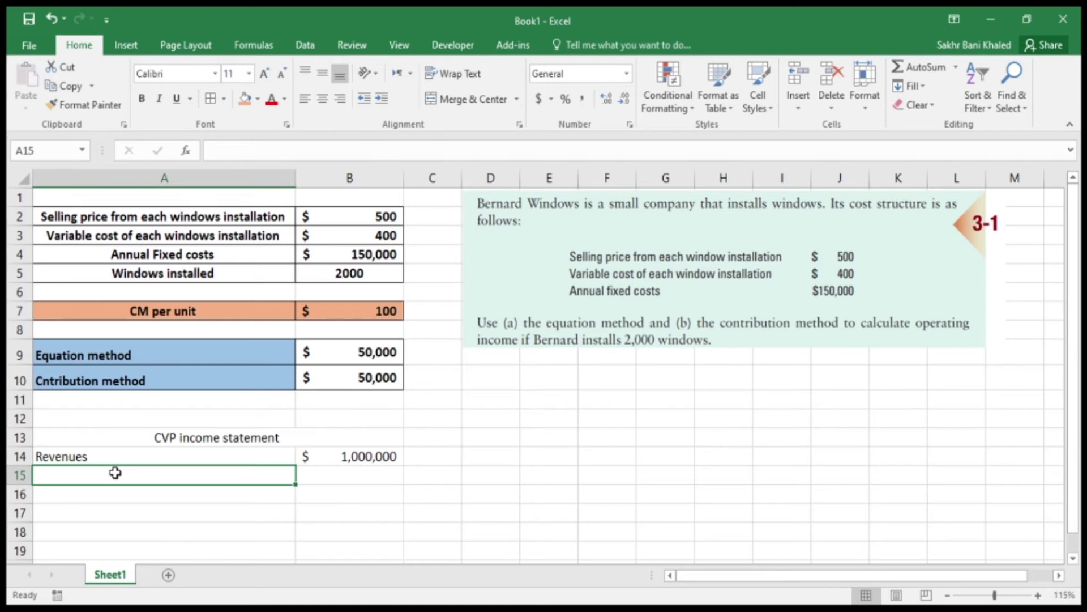
pyautogui.write('Var')
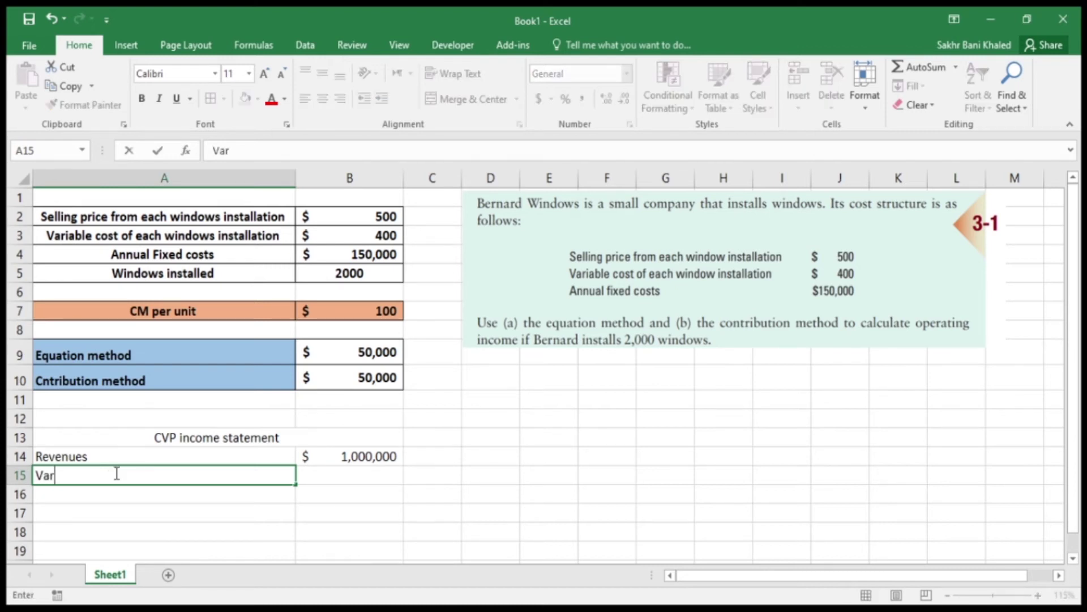
pyautogui.write('iable cost')
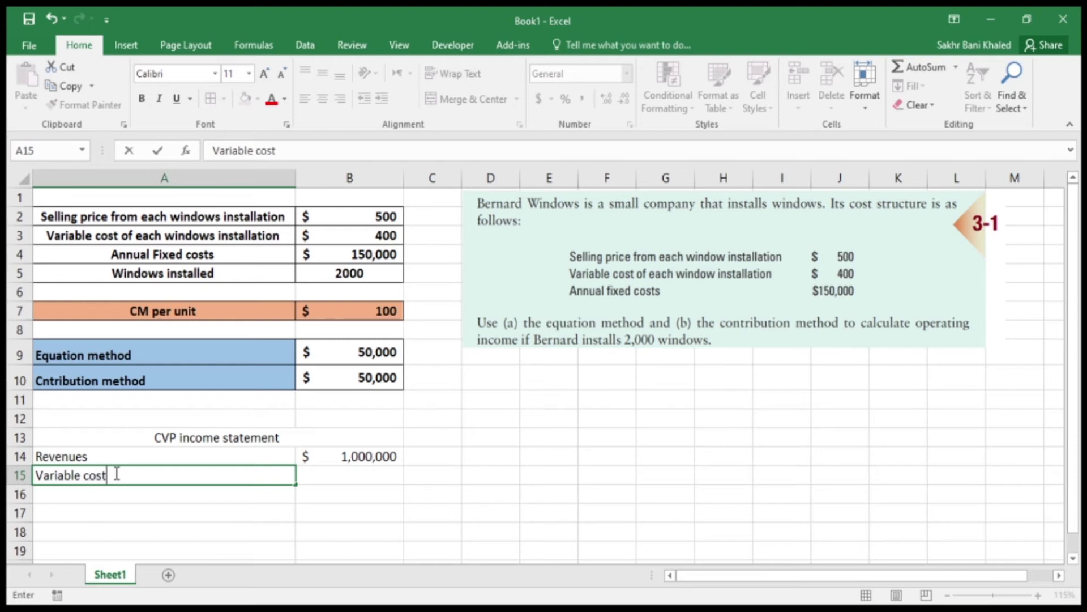
pyautogui.hotkey('ctrl', 'Return')
pyautogui.press('Return')
# Calculate the total variable cost in B15 as variable cost per installation times windows installed, =B3*B5.
pyautogui.click(315, 476)
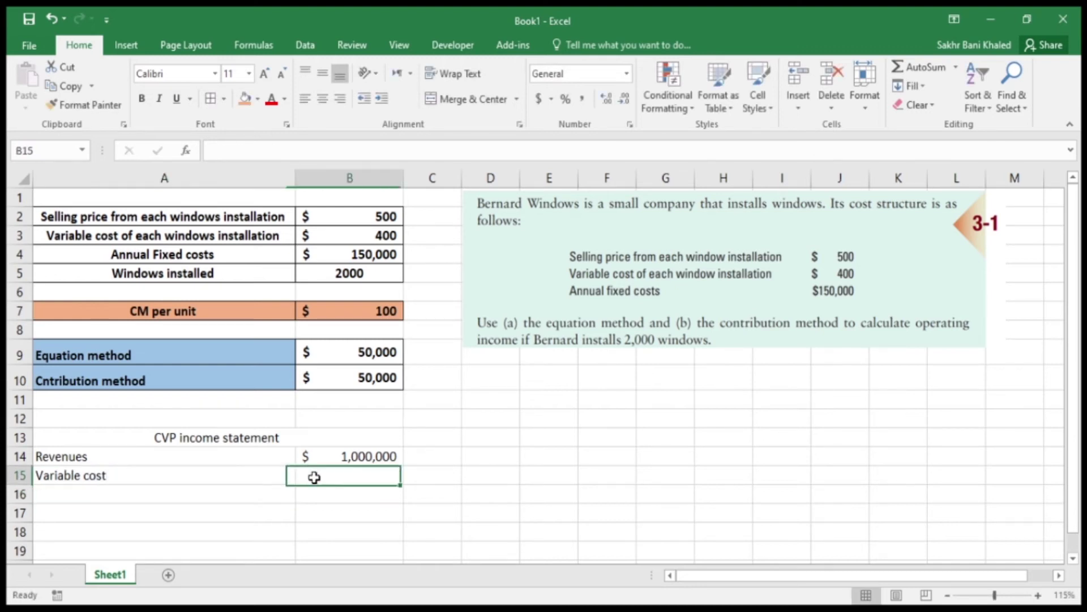
pyautogui.write('=')
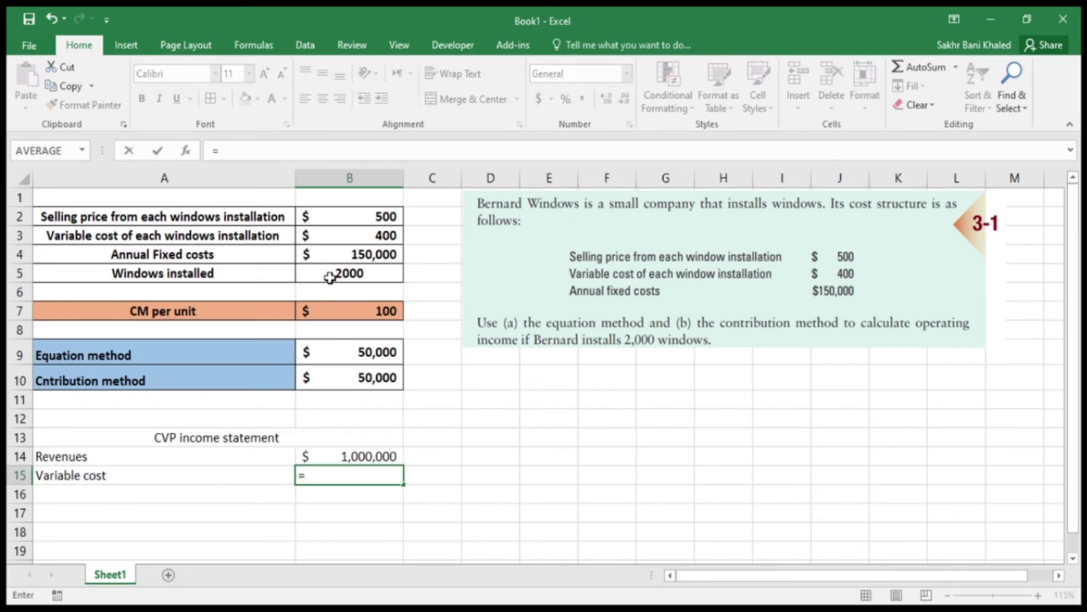
pyautogui.click(333, 235)
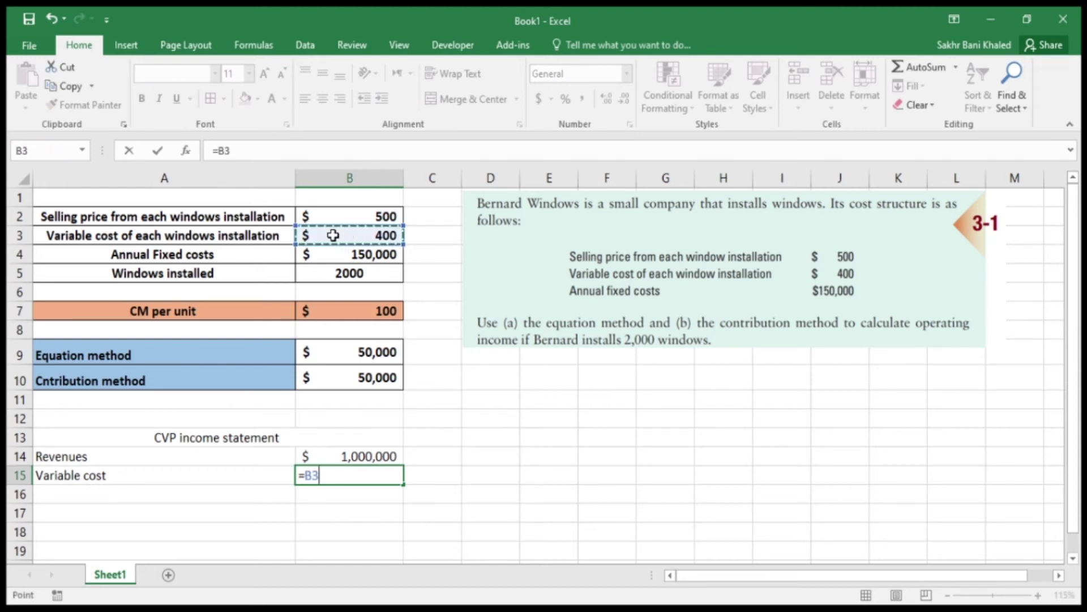
pyautogui.write('*')
pyautogui.click(338, 273)
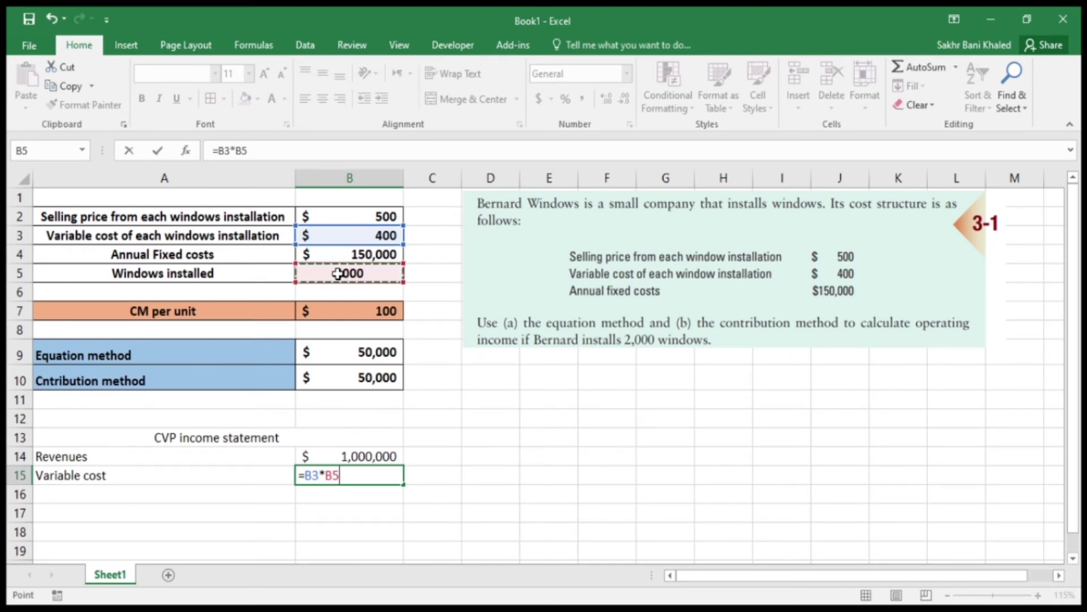
pyautogui.press('Return')
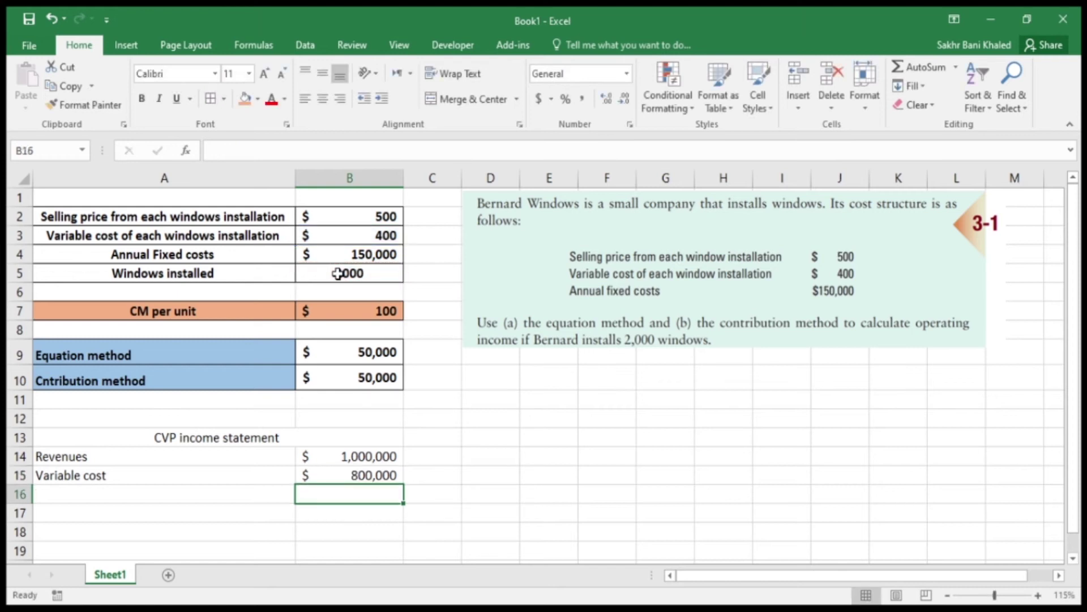
# Enter the label "CM" in cell A16 of the CVP income statement.
pyautogui.click(68, 475)
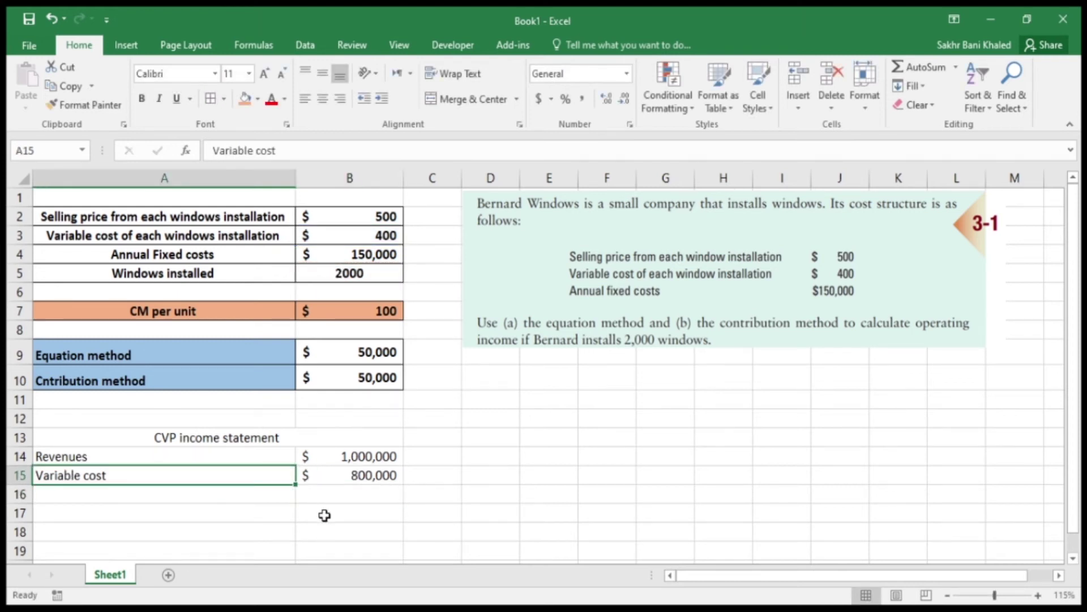
pyautogui.click(218, 487)
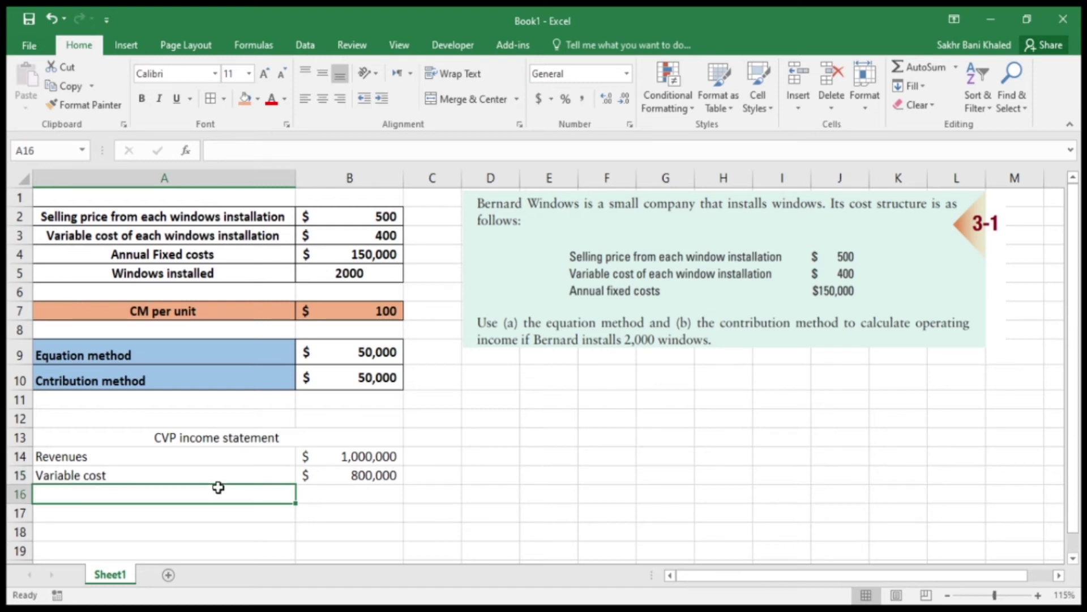
pyautogui.write('CM')
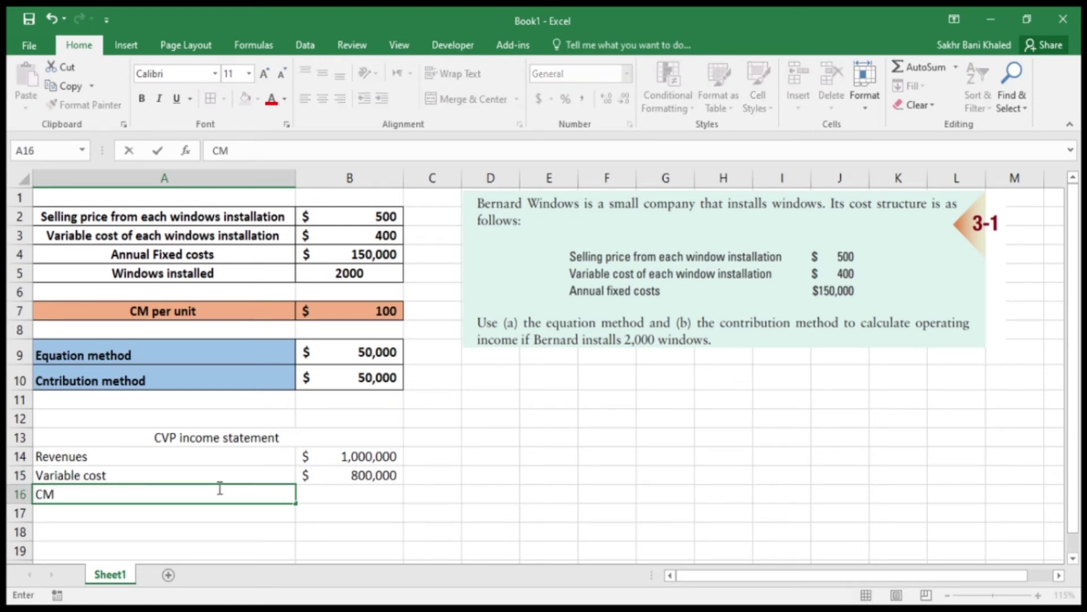
pyautogui.press('Return')
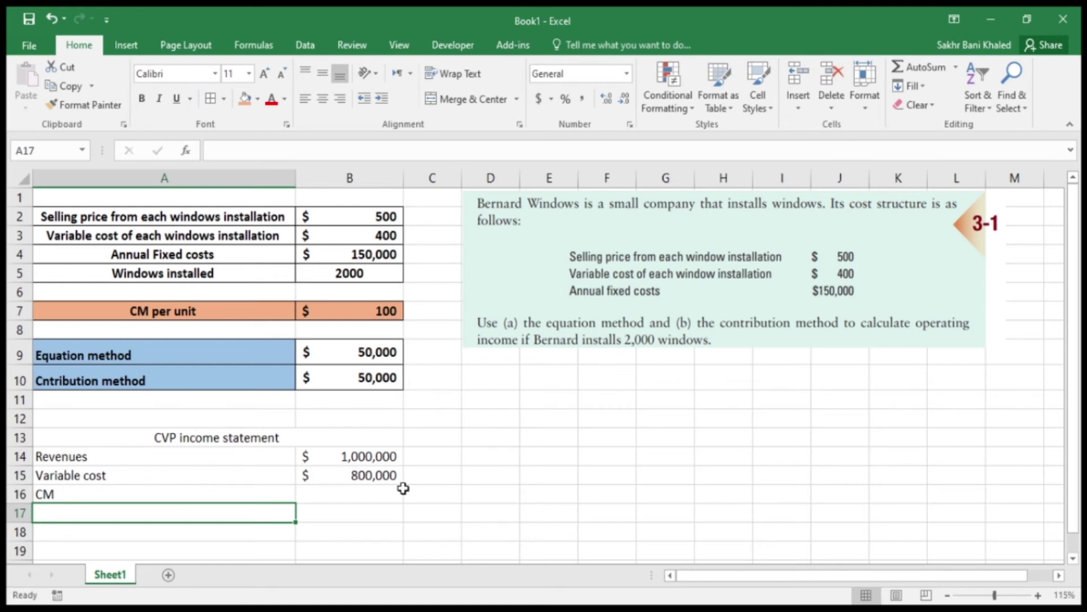
# Calculate the contribution margin in B16 as revenues minus variable cost, =B14-B15.
pyautogui.click(359, 496)
pyautogui.write('=')
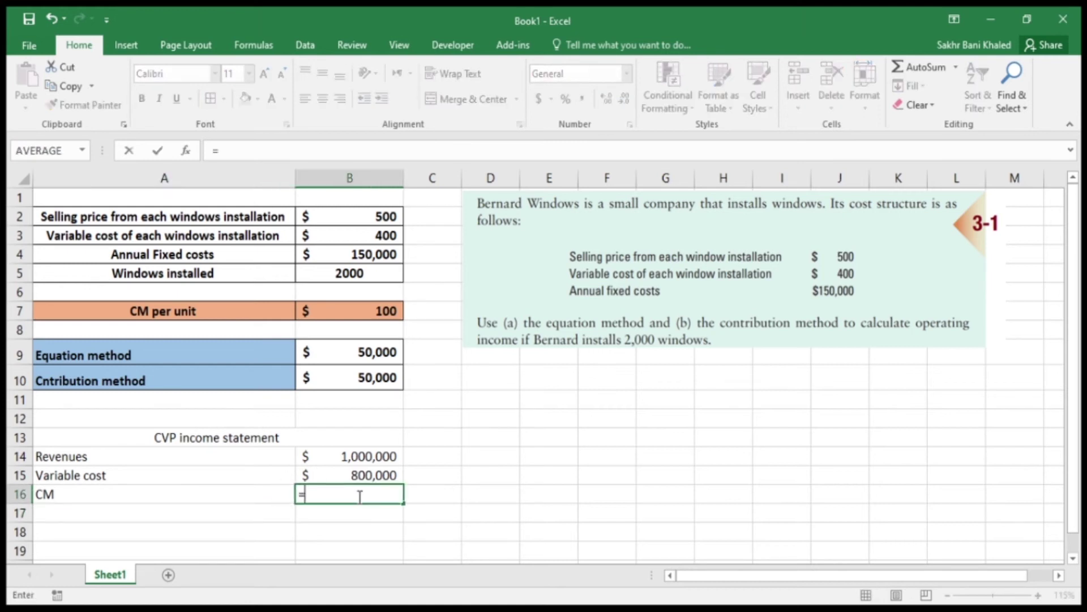
pyautogui.click(361, 453)
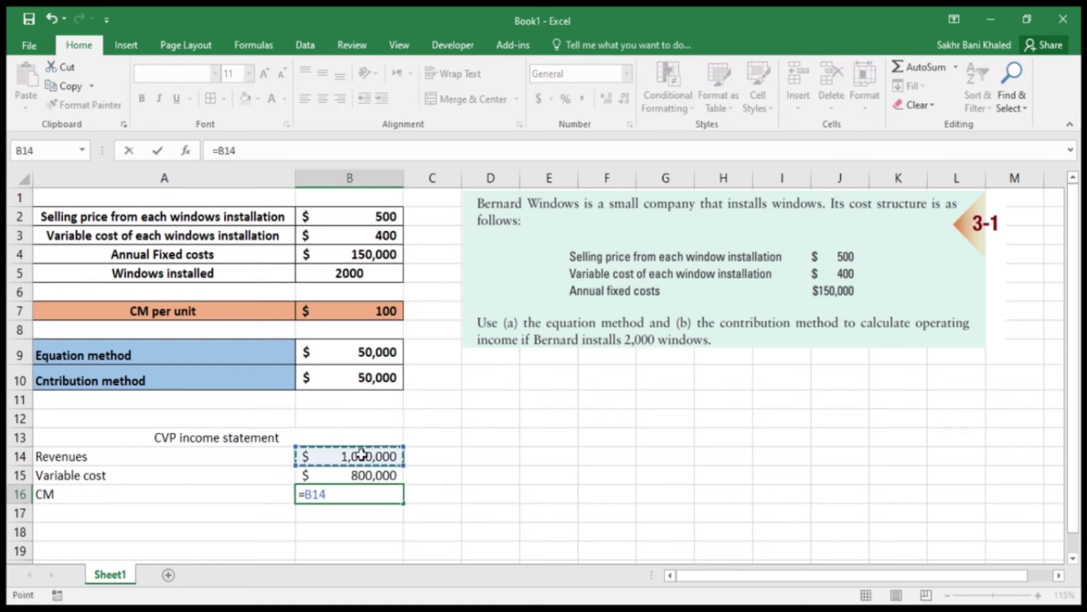
pyautogui.write('-')
pyautogui.click(357, 470)
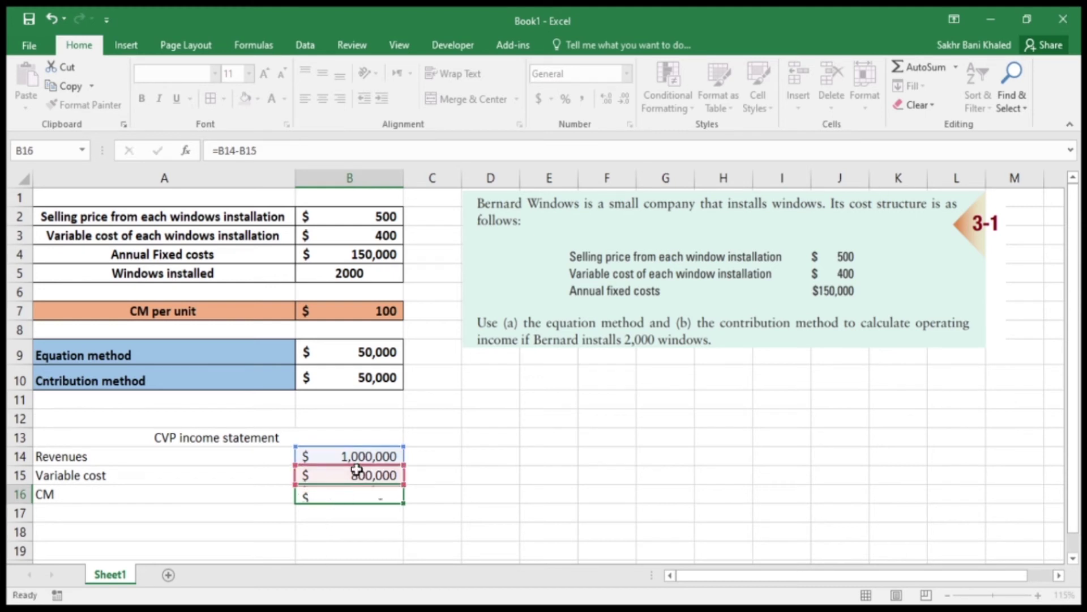
pyautogui.press('Return')
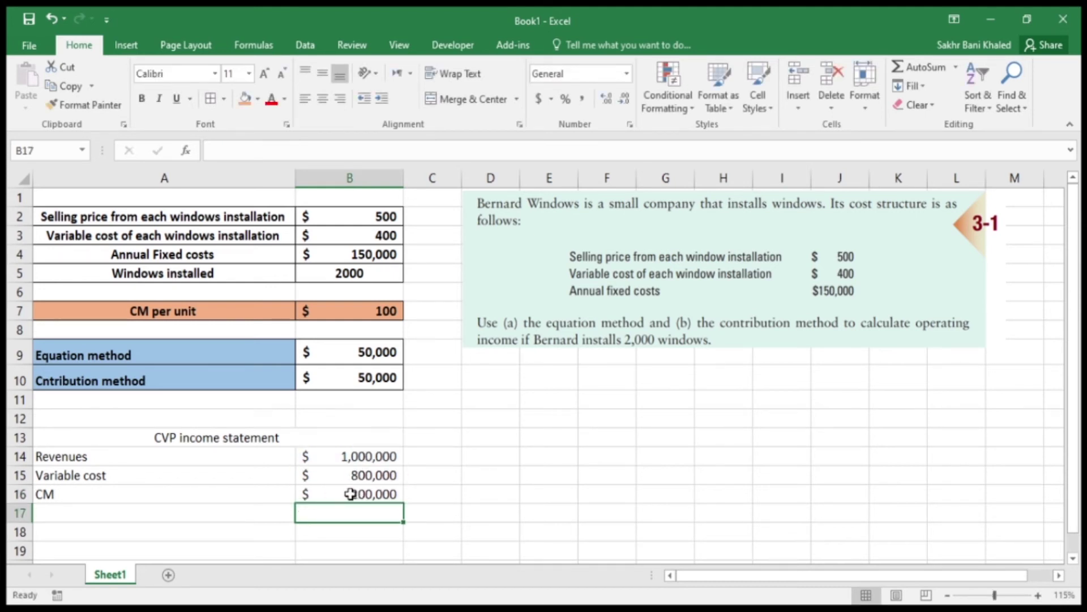
# Add a "Fixed costs" row in A17 and link B17 to the annual fixed costs with =B4.
pyautogui.click(109, 506)
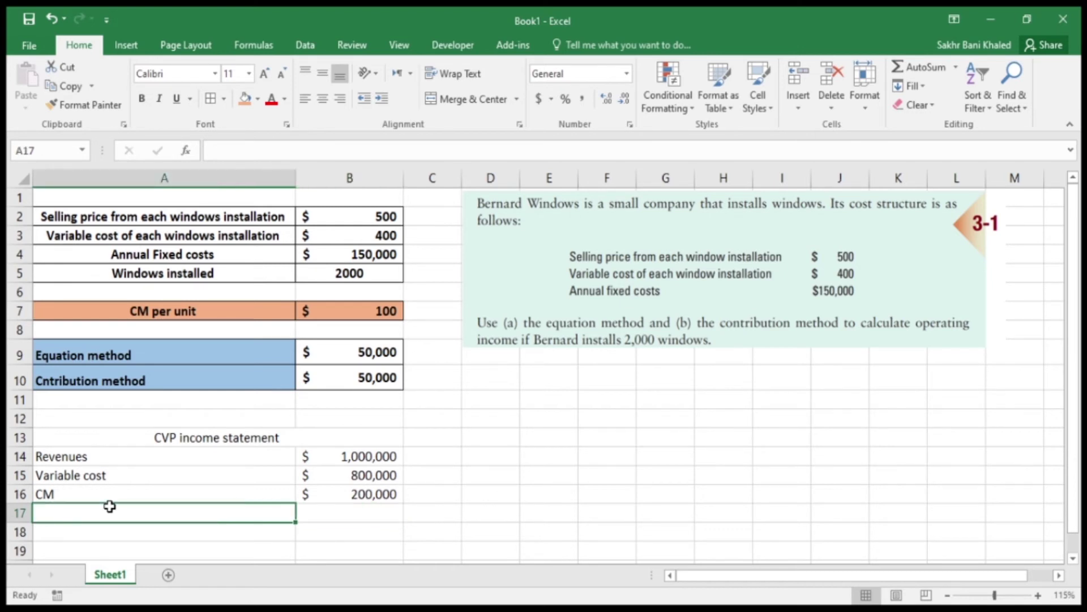
pyautogui.write('Fixe')
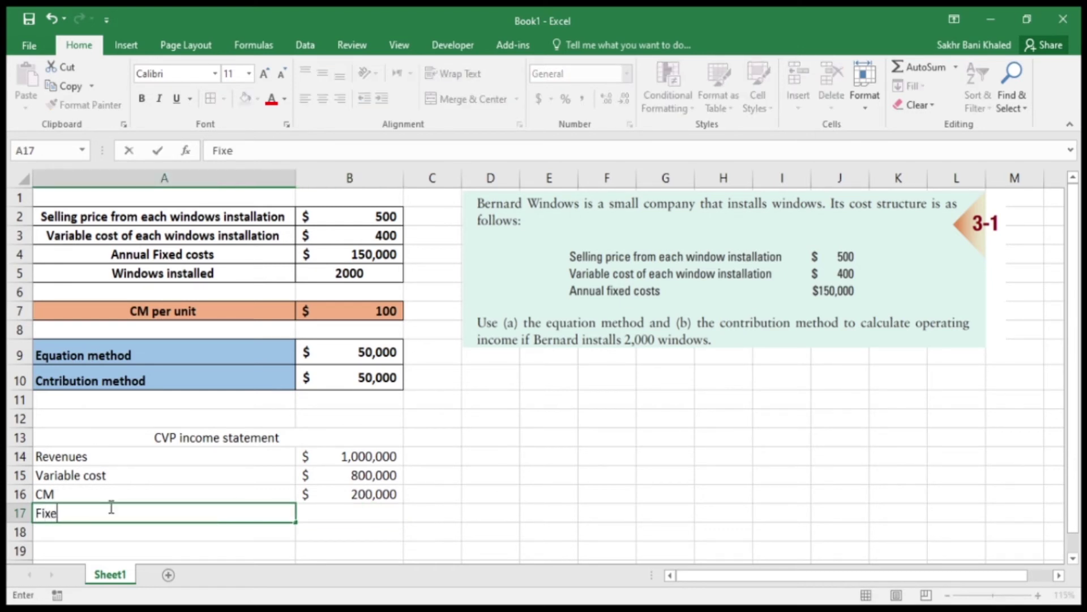
pyautogui.write('d costs')
pyautogui.press('Tab')
pyautogui.write('=')
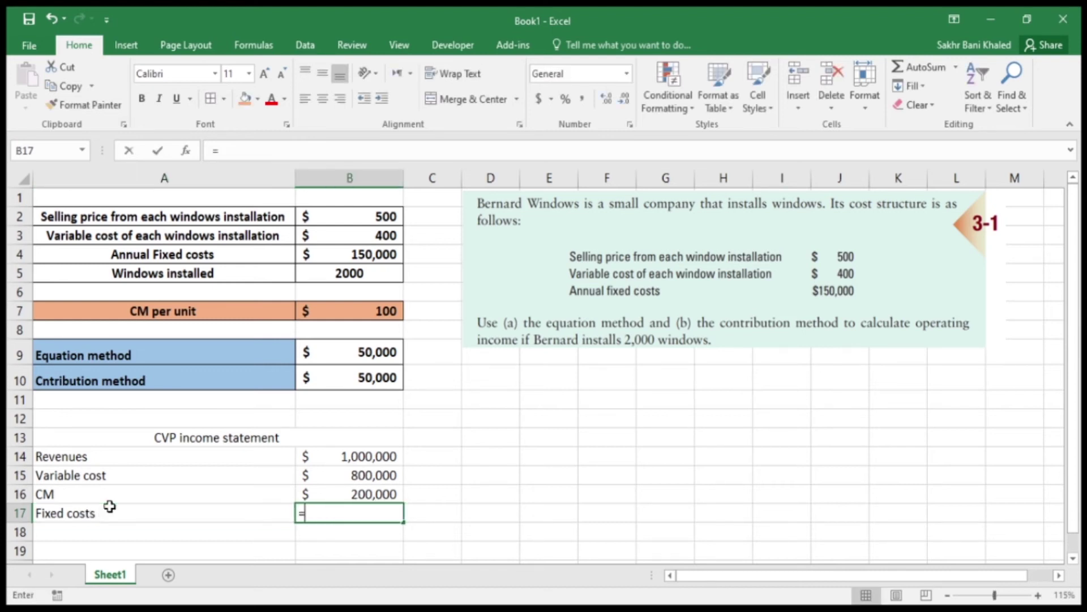
pyautogui.click(385, 251)
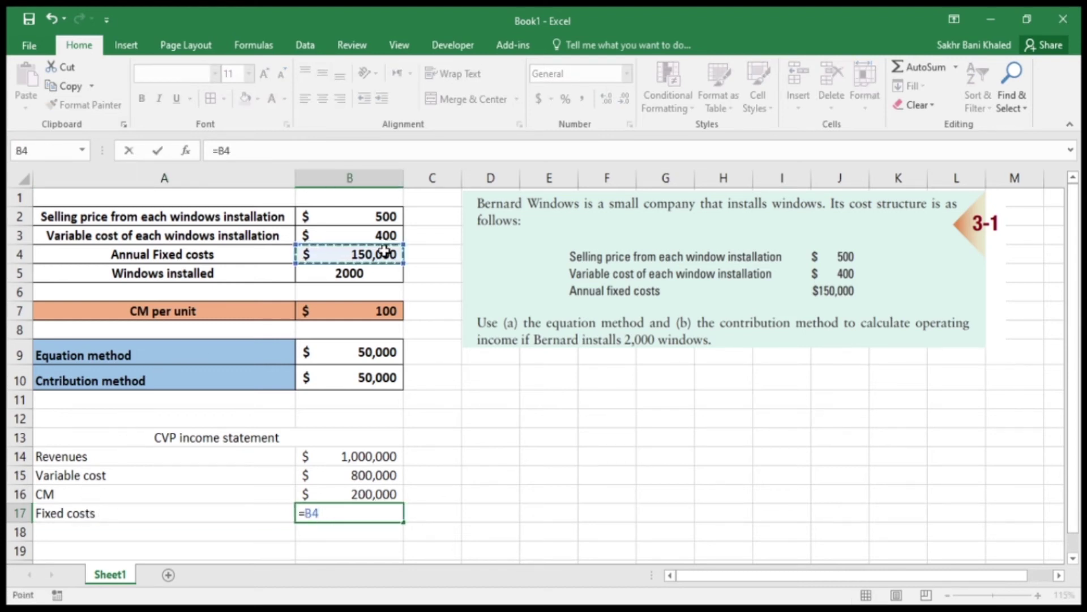
pyautogui.press('Return')
# Add an "operating income" row in A18 and calculate it in B18 as CM minus fixed costs, =B16-B17.
pyautogui.click(76, 538)
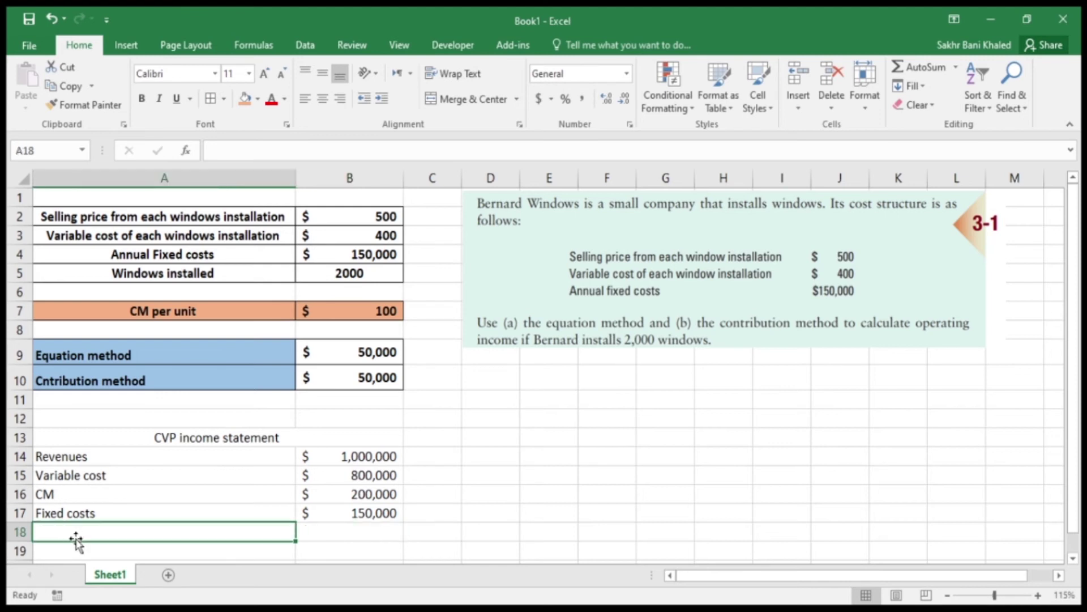
pyautogui.write('operatin')
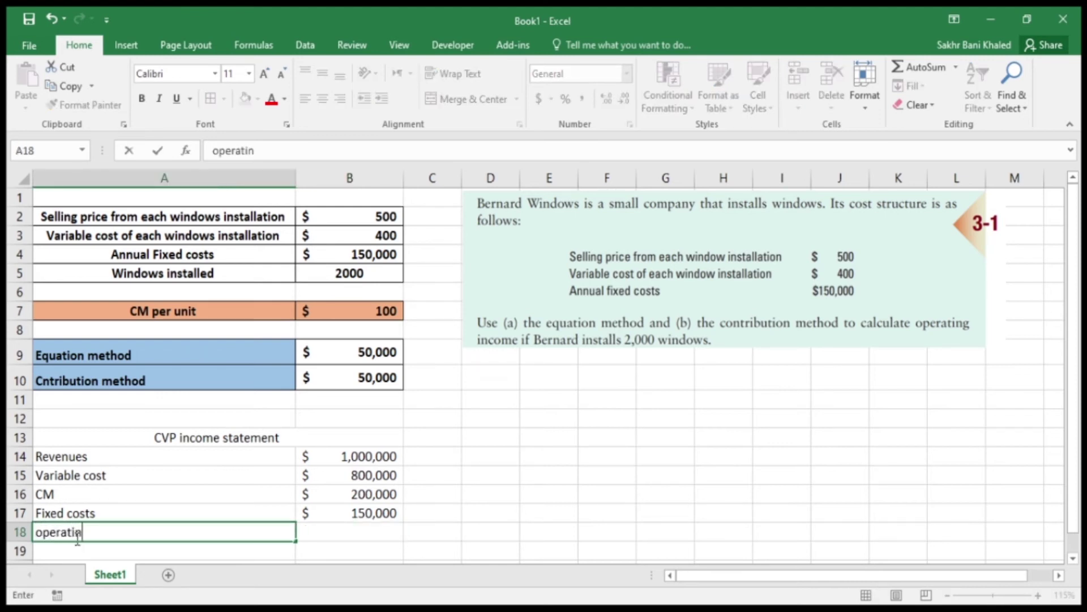
pyautogui.write('g income')
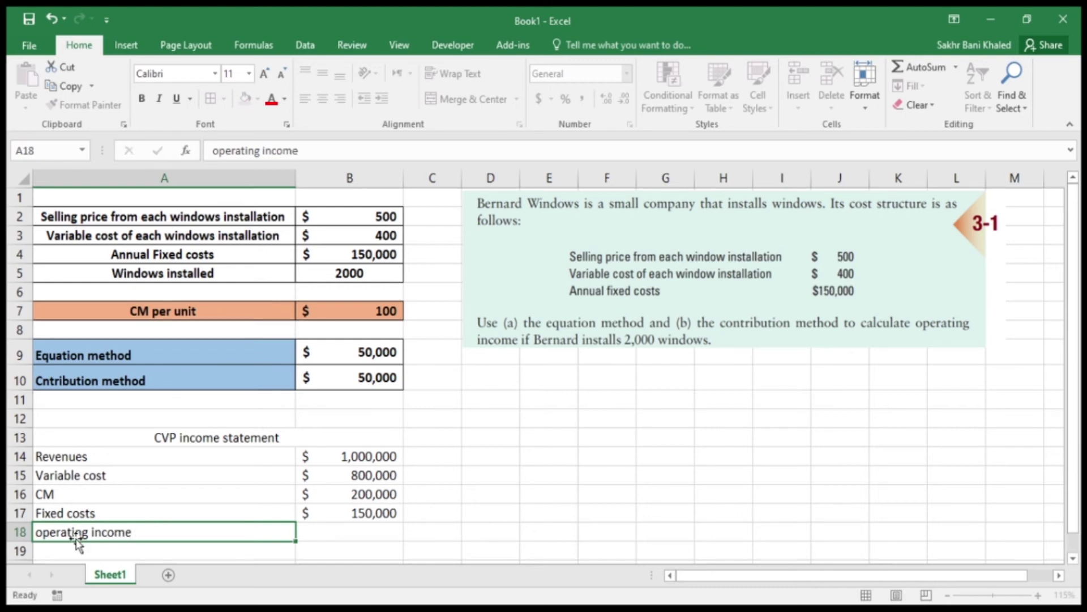
pyautogui.click(77, 547)
pyautogui.click(337, 530)
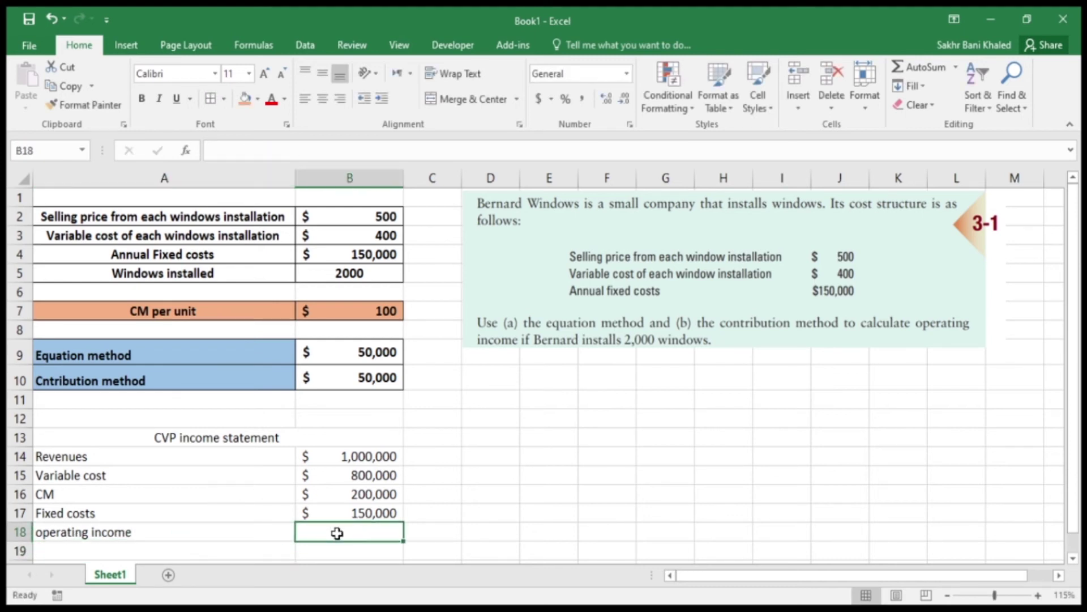
pyautogui.write('=')
pyautogui.click(350, 498)
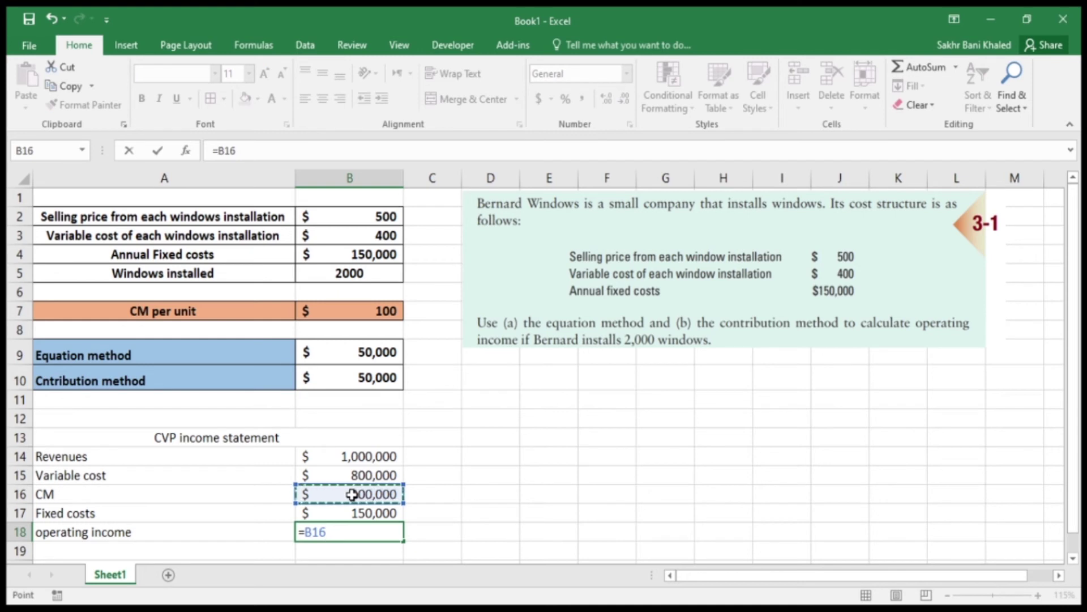
pyautogui.write('-')
pyautogui.click(352, 511)
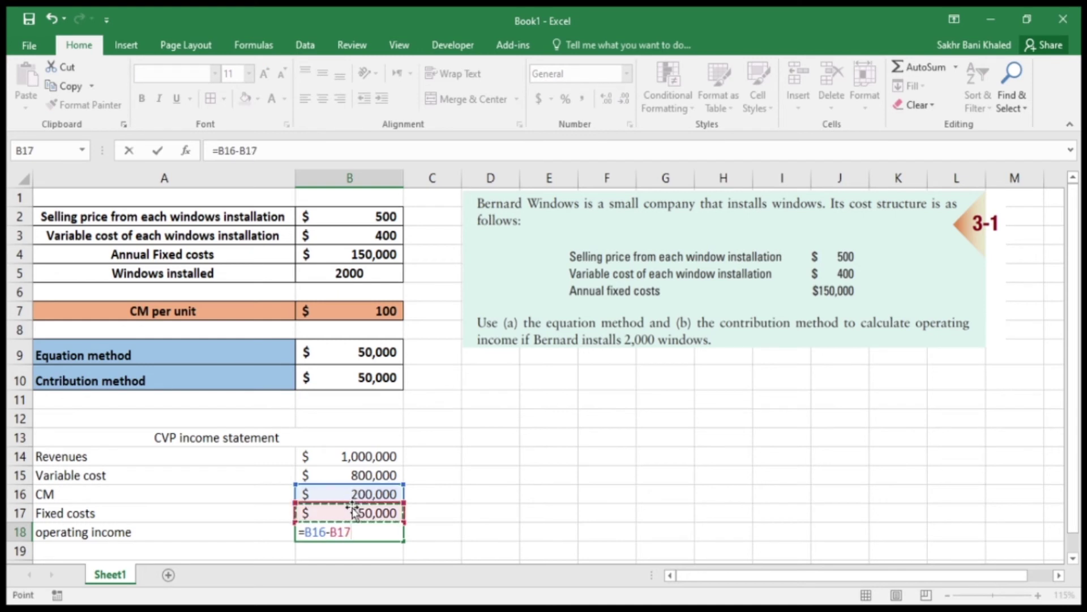
pyautogui.press('Return')
# Add borders to all cells of the CVP income statement, A13:B18, and highlight its CM row with bold text on an orange fill.
pyautogui.moveTo(77, 441); pyautogui.dragTo(306, 530)
pyautogui.click(212, 100)
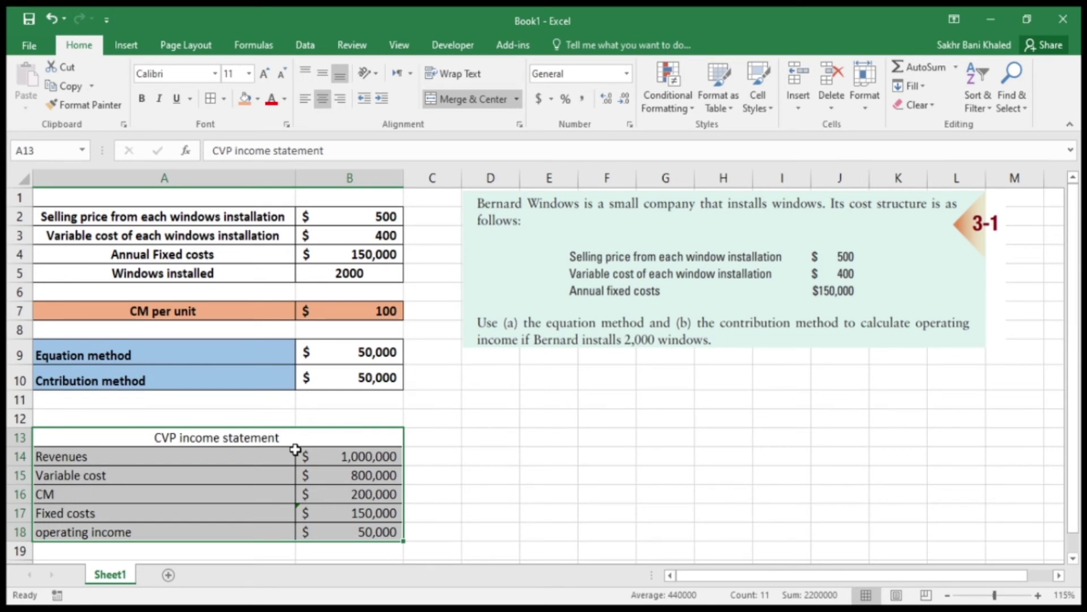
pyautogui.click(48, 496)
pyautogui.moveTo(47, 496); pyautogui.dragTo(328, 494)
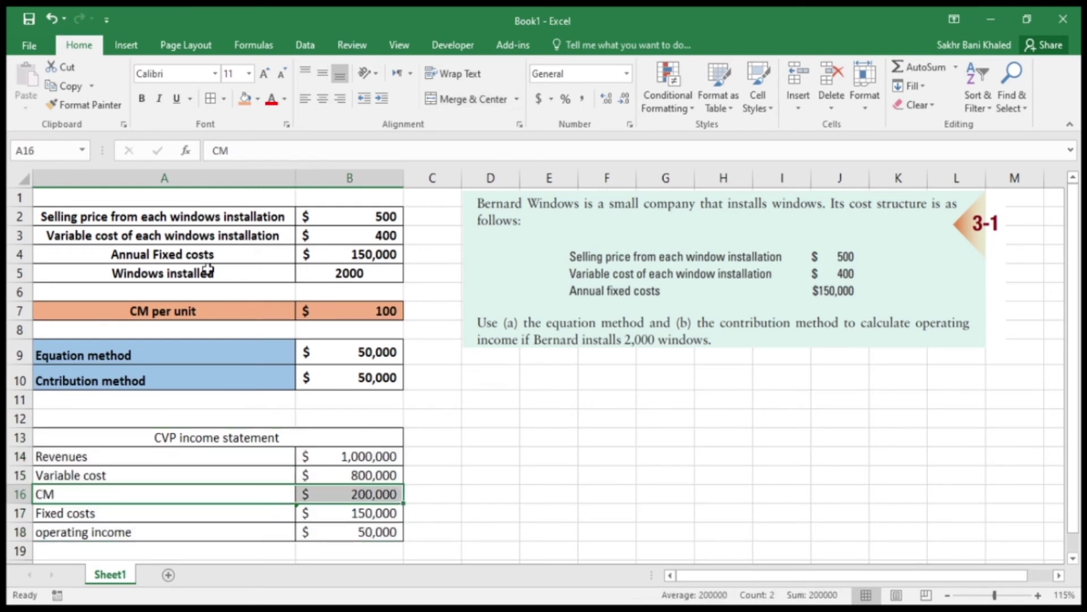
pyautogui.click(242, 101)
pyautogui.click(141, 98)
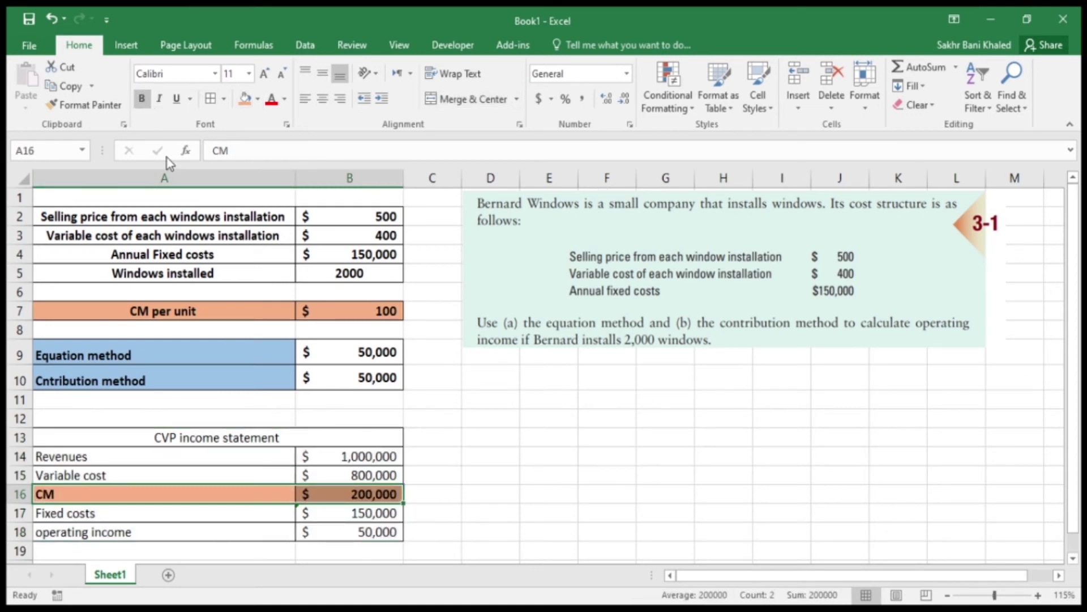
pyautogui.click(441, 394)
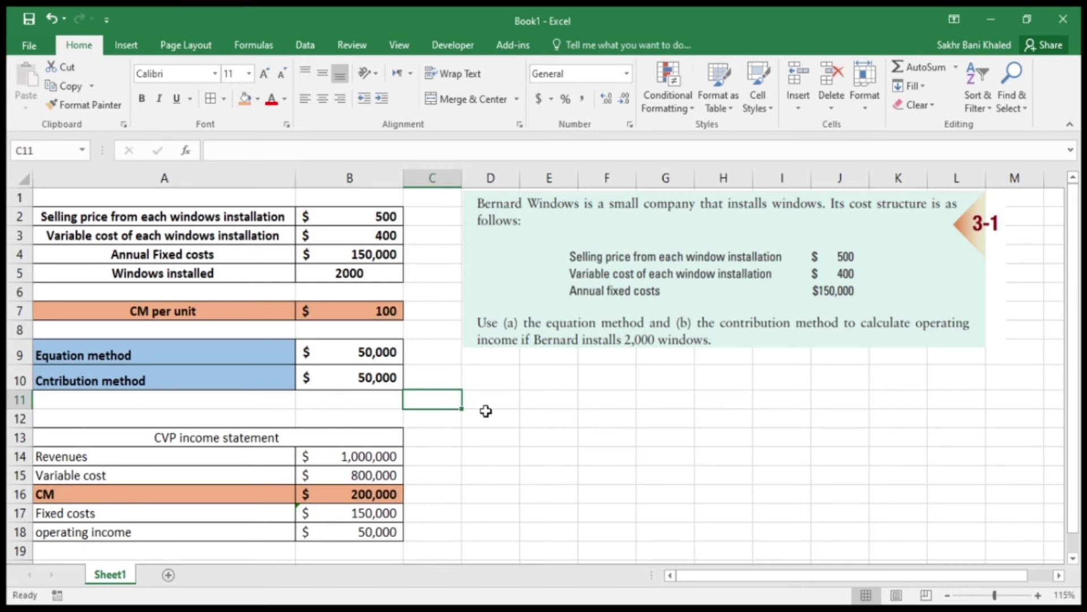
# Switch to the textbook document and look through the Graph Method section up to the cost-volume graph in Exhibit 3-2.
pyautogui.hotkey('alt', 'Tab')
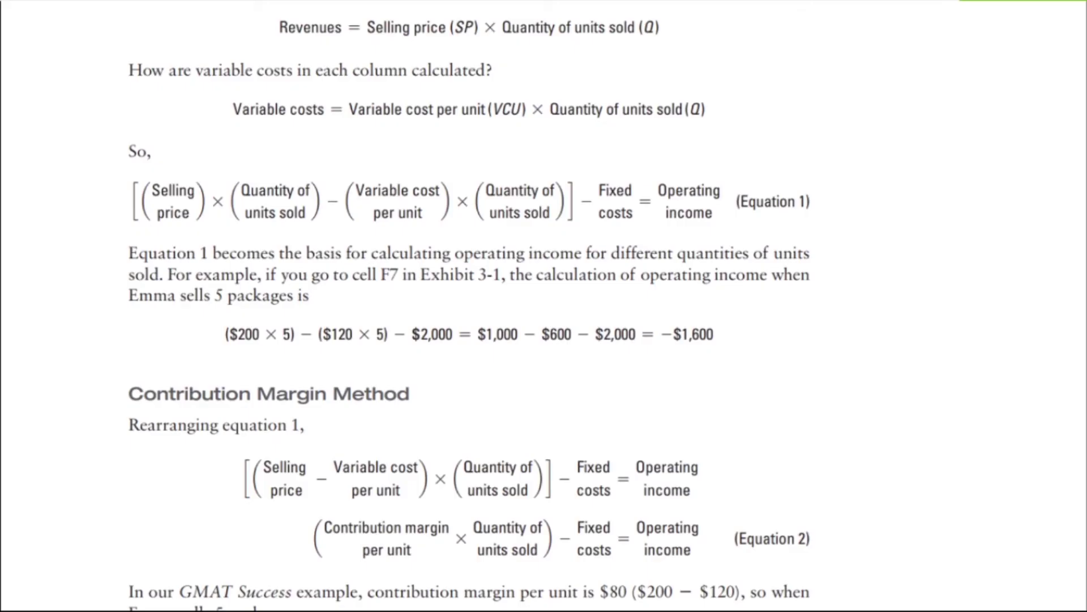
pyautogui.scroll(-3, 602, 374)
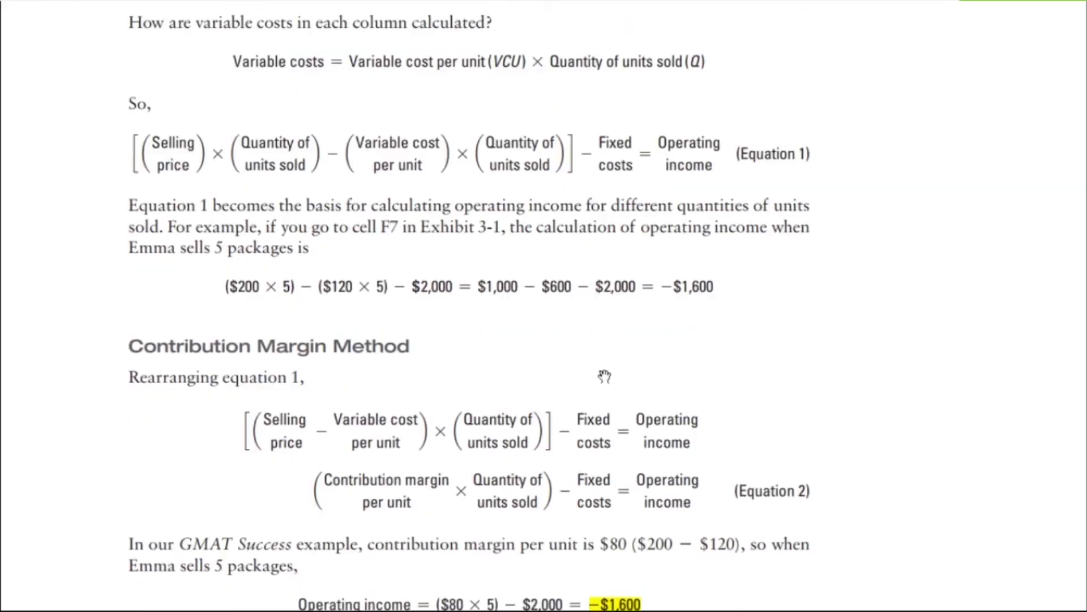
pyautogui.scroll(-5, 606, 372)
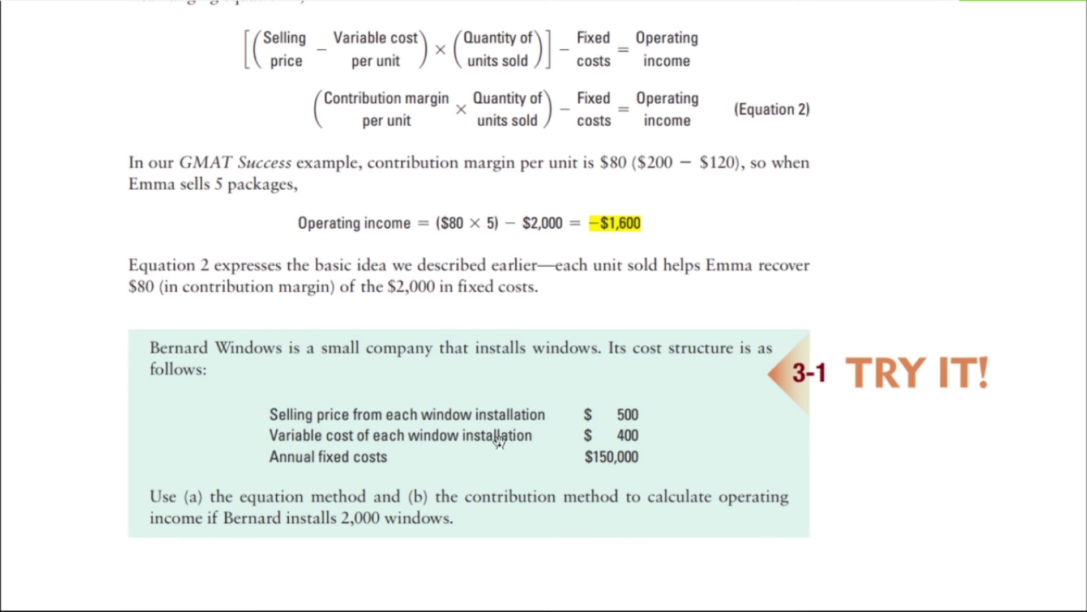
pyautogui.scroll(-3, 498, 437)
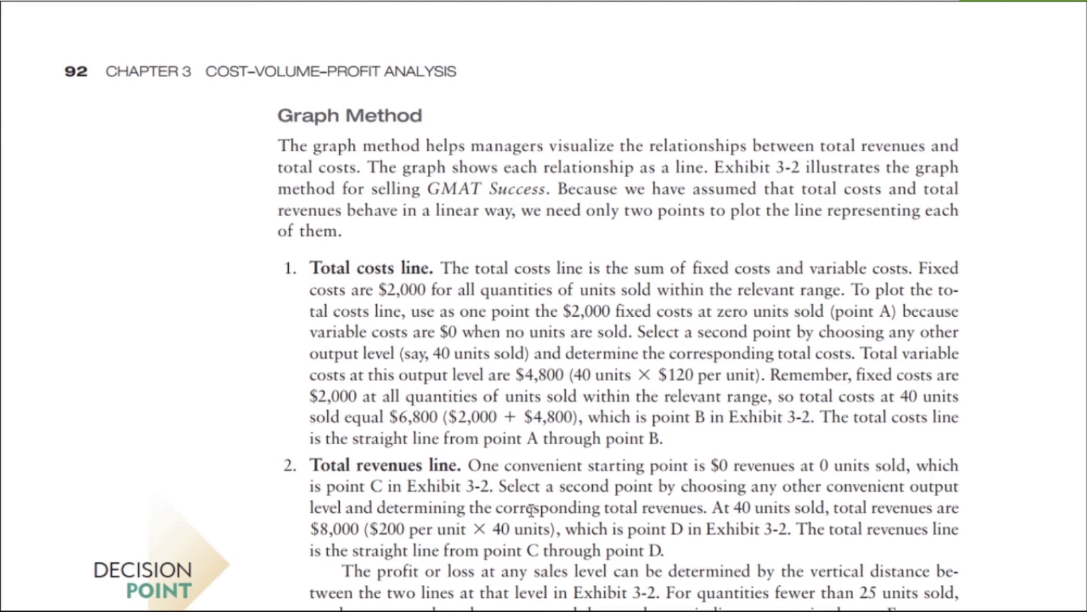
pyautogui.scroll(-5, 502, 436)
pyautogui.scroll(-9, 508, 425)
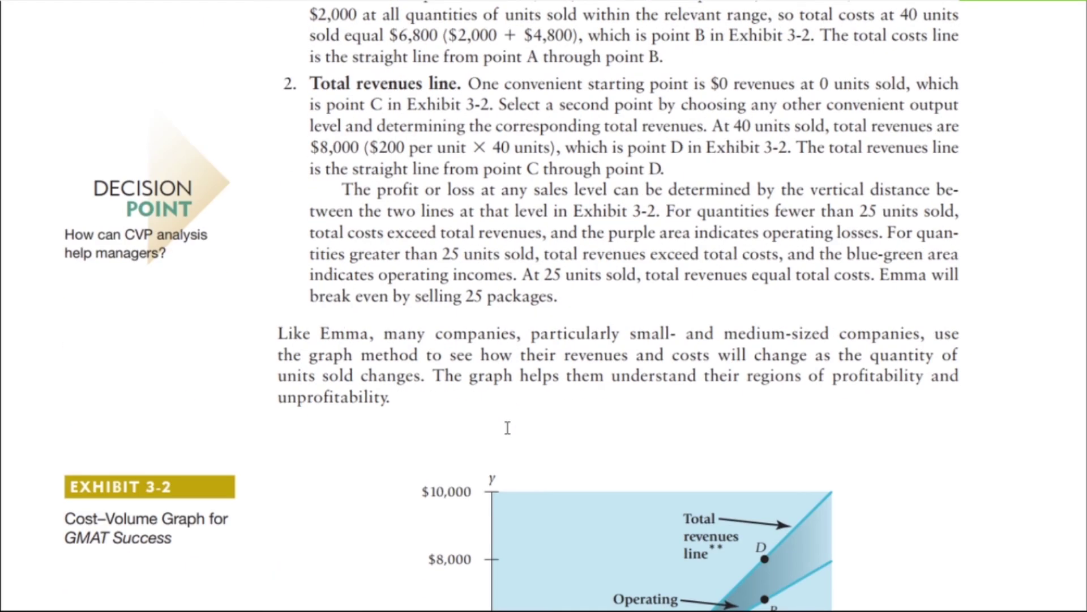
pyautogui.scroll(-1, 507, 426)
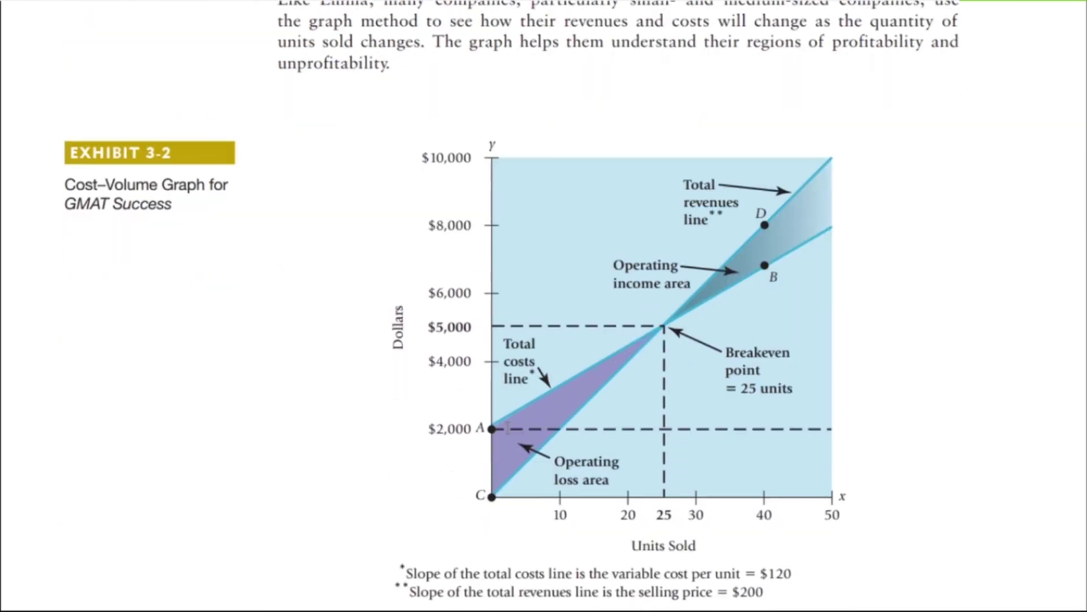